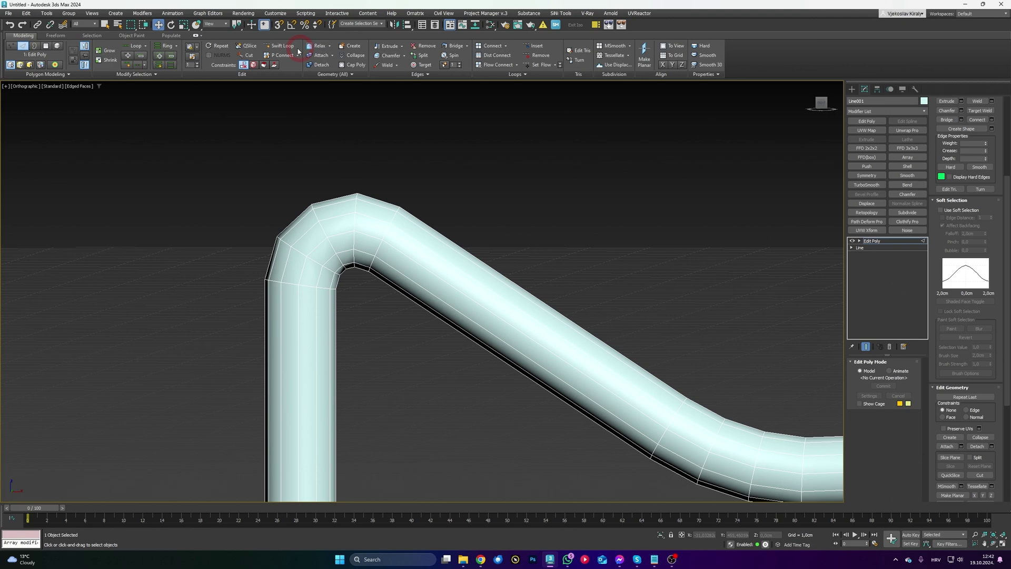
Step: Add edge loops with Swift Loop on the pipe's vertical leg, around its upper bend and on the sloped section
click(265, 28)
right_click(315, 233)
middle_drag(331, 230, 295, 227)
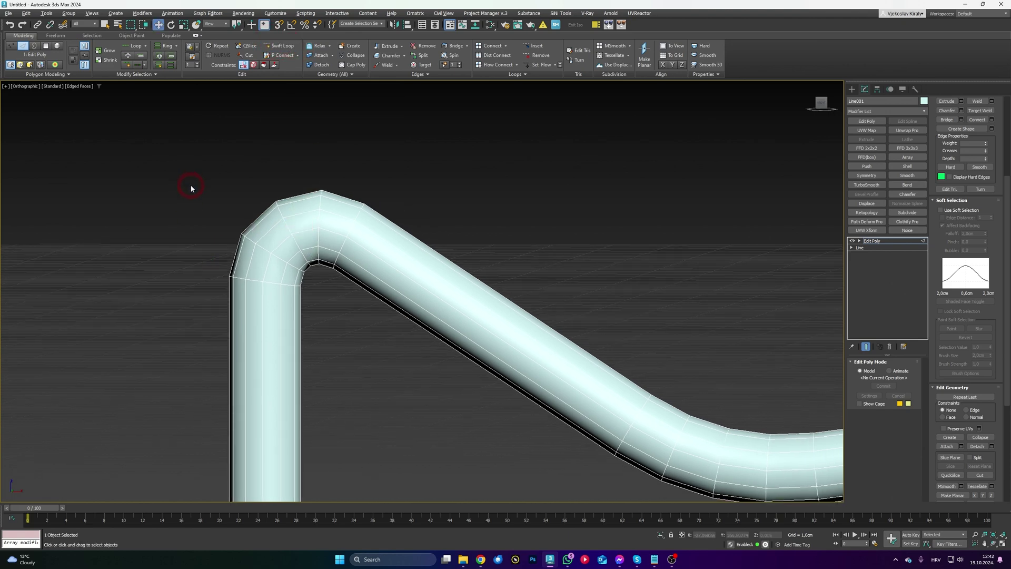
key(alt+1)
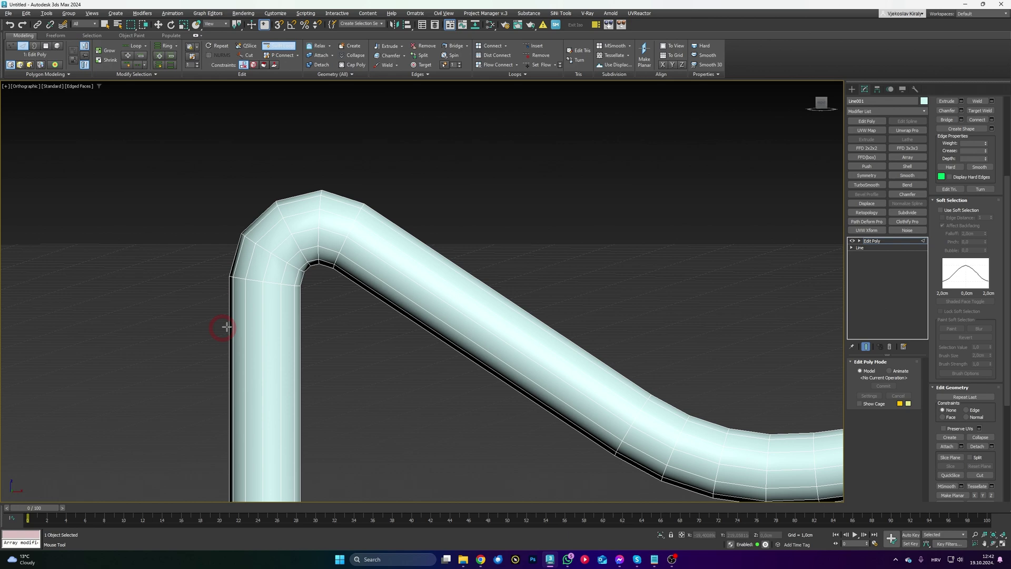
click(271, 319)
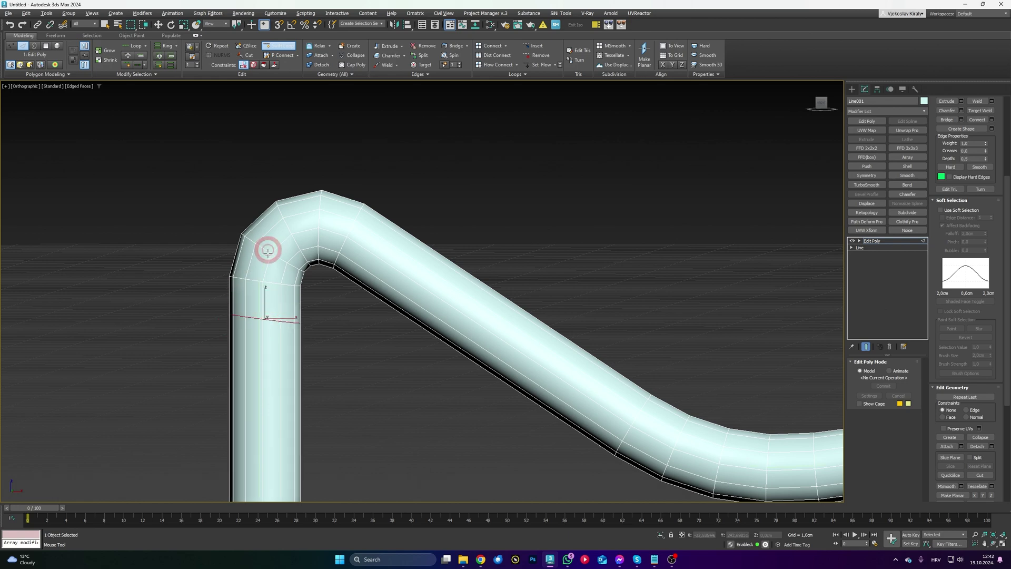
click(285, 231)
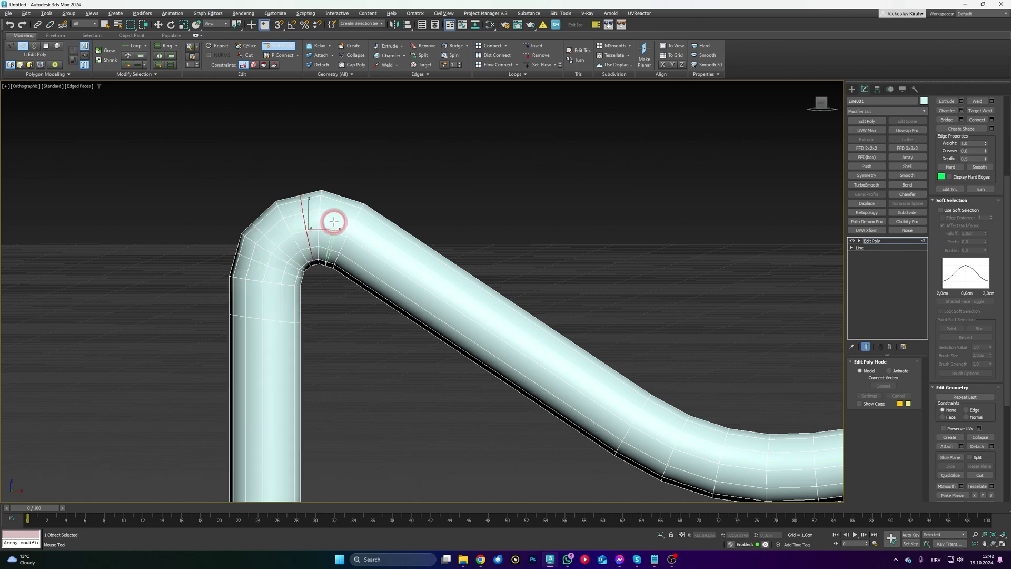
alt+middle_drag(334, 221, 343, 267)
click(440, 373)
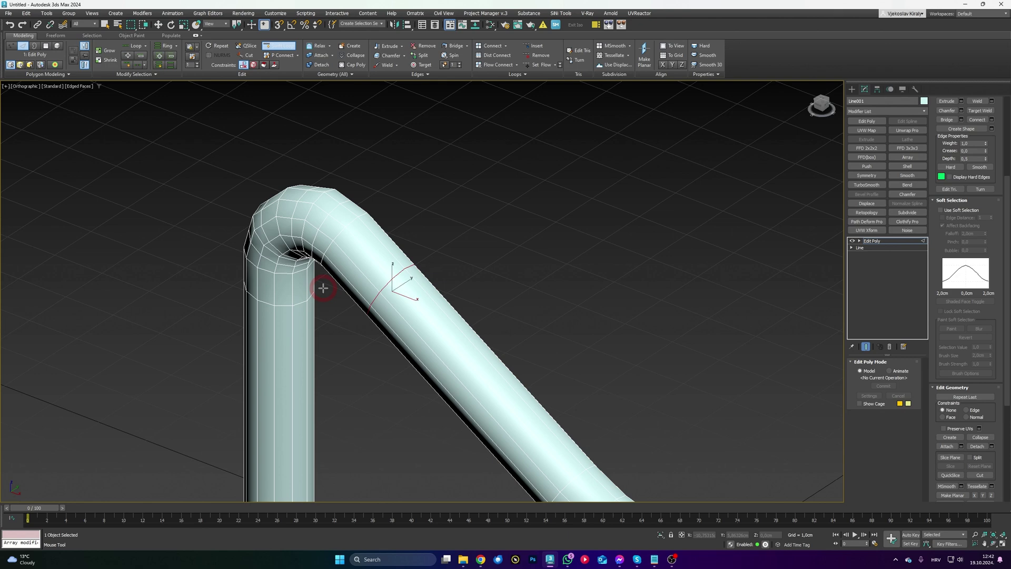
Step: Add Swift Loop edge loops between the existing segments of the pipe's upper-left bend, undoing one step on the way
scroll(323, 287, up, 4)
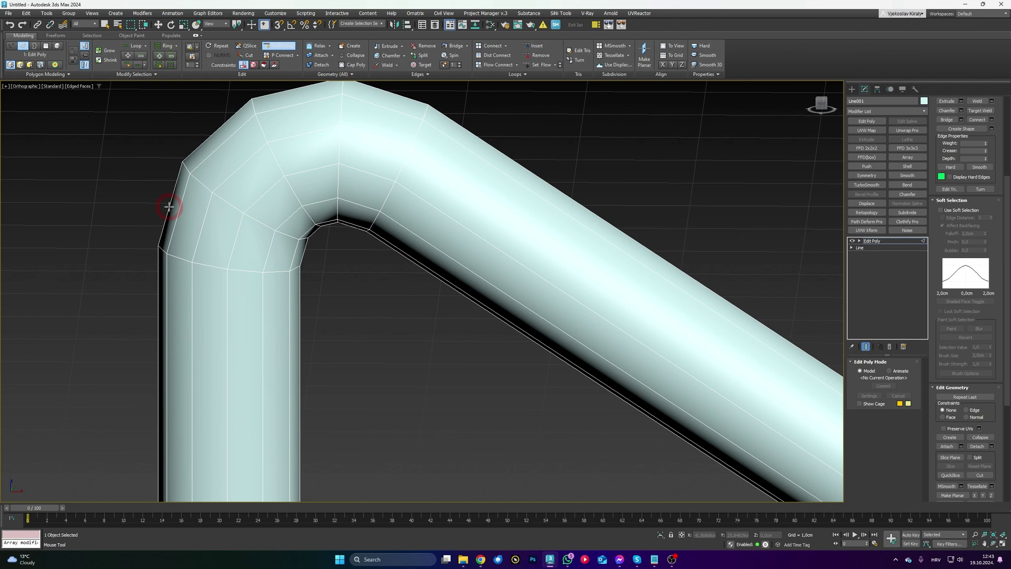
click(195, 216)
click(240, 165)
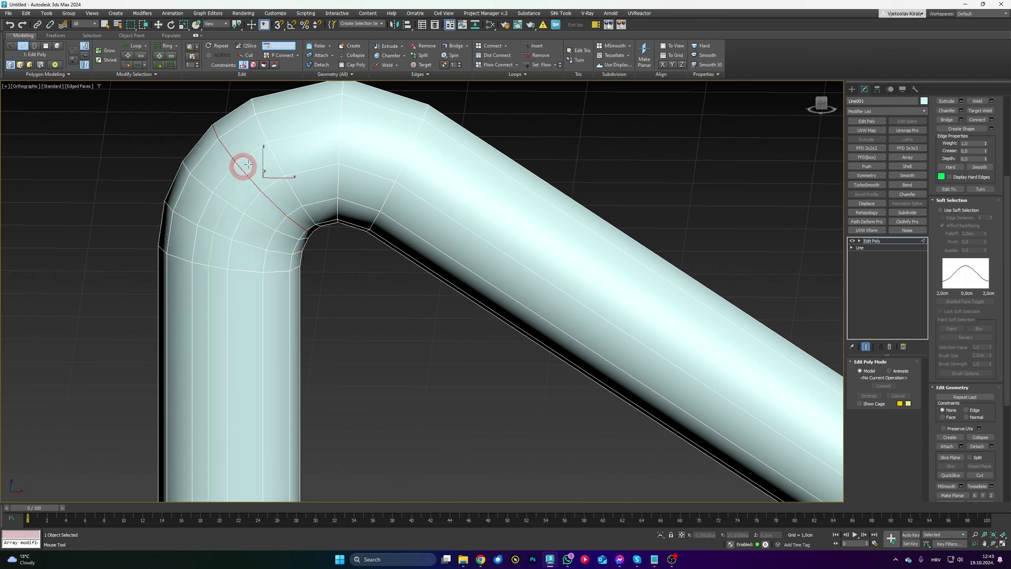
click(307, 128)
middle_drag(375, 130, 357, 169)
key(ctrl+z)
shift+click(287, 184)
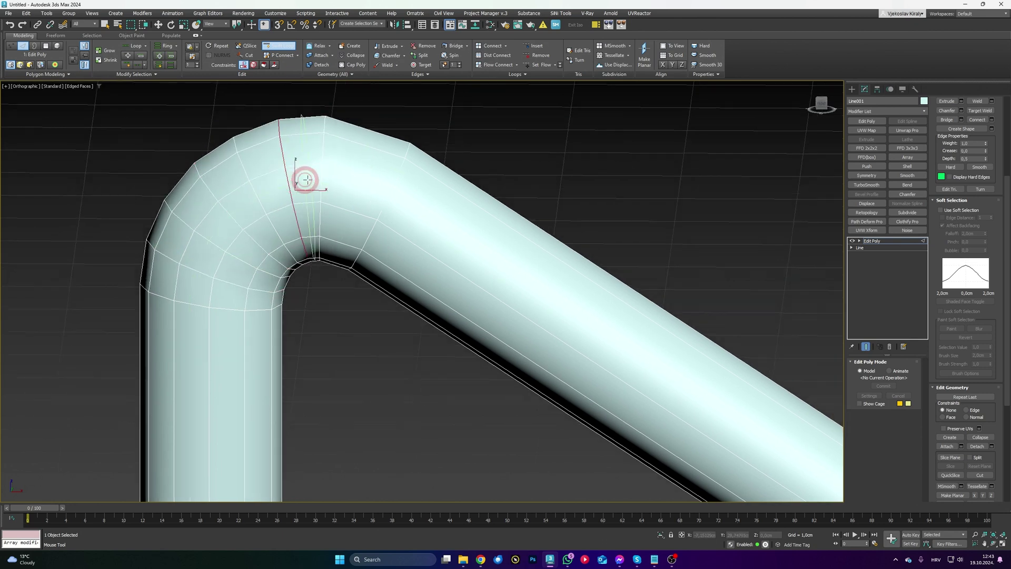
shift+click(369, 175)
Step: Add edge loops with Swift Loop between the existing segments of the pipe's lower-right bend
scroll(198, 187, down, 9)
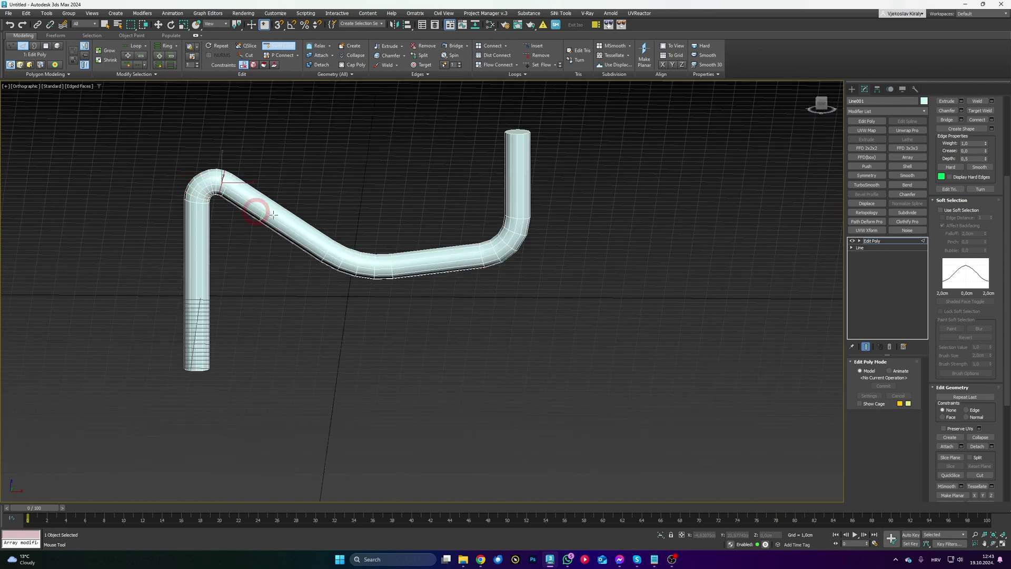
scroll(366, 270, up, 6)
middle_drag(816, 223, 450, 293)
scroll(402, 312, up, 2)
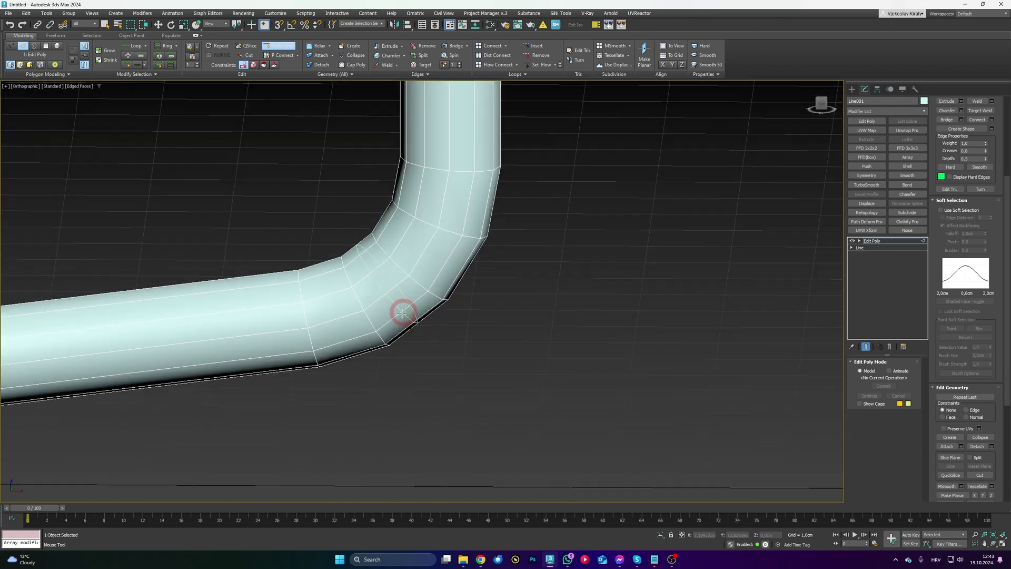
click(432, 252)
click(463, 197)
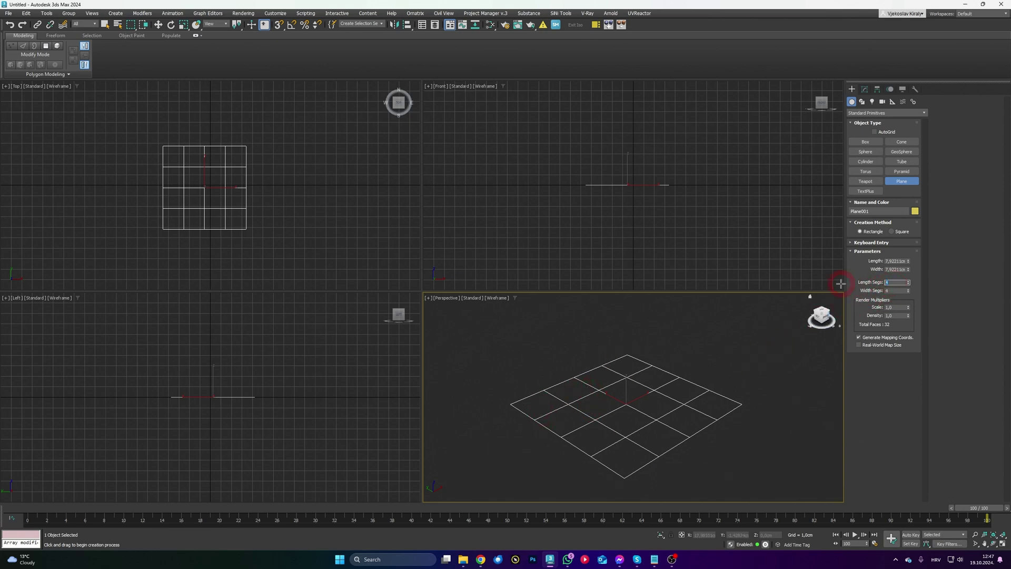
Step: Set the plane's length and width segments to 1 and make both values the new defaults
drag(898, 290, 875, 290)
text(1)
key(Return)
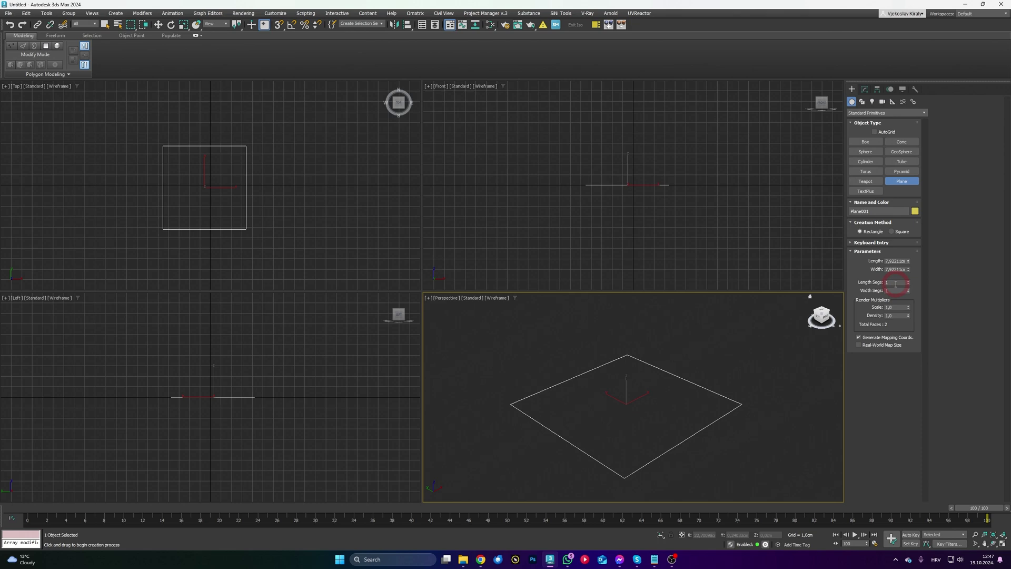
right_click(891, 283)
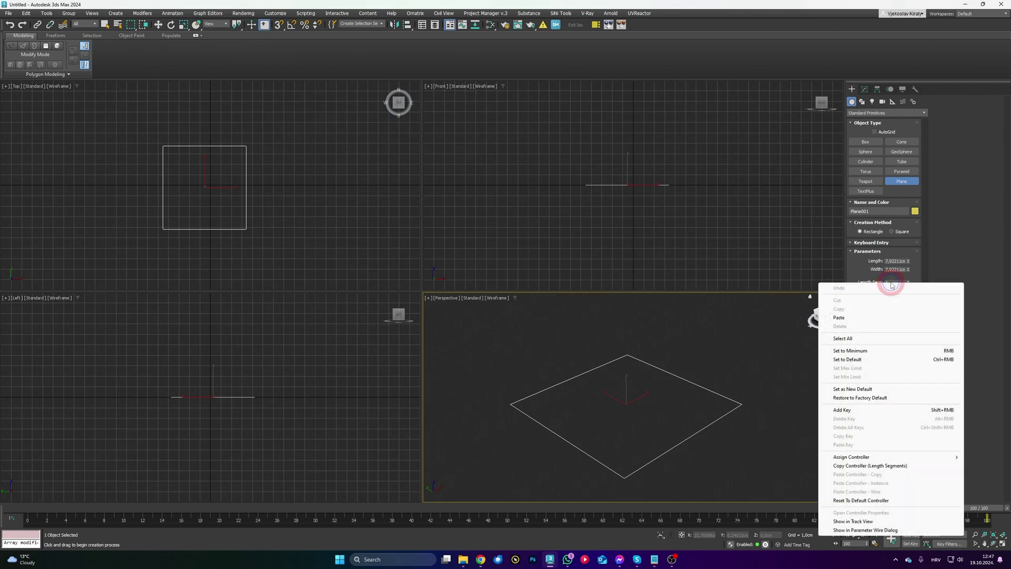
click(854, 391)
right_click(900, 289)
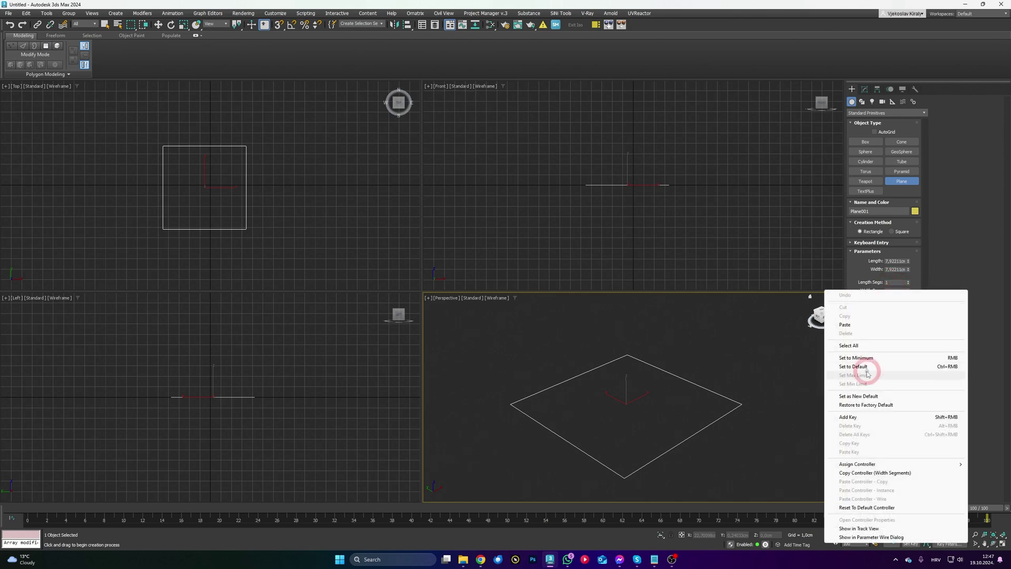
click(859, 392)
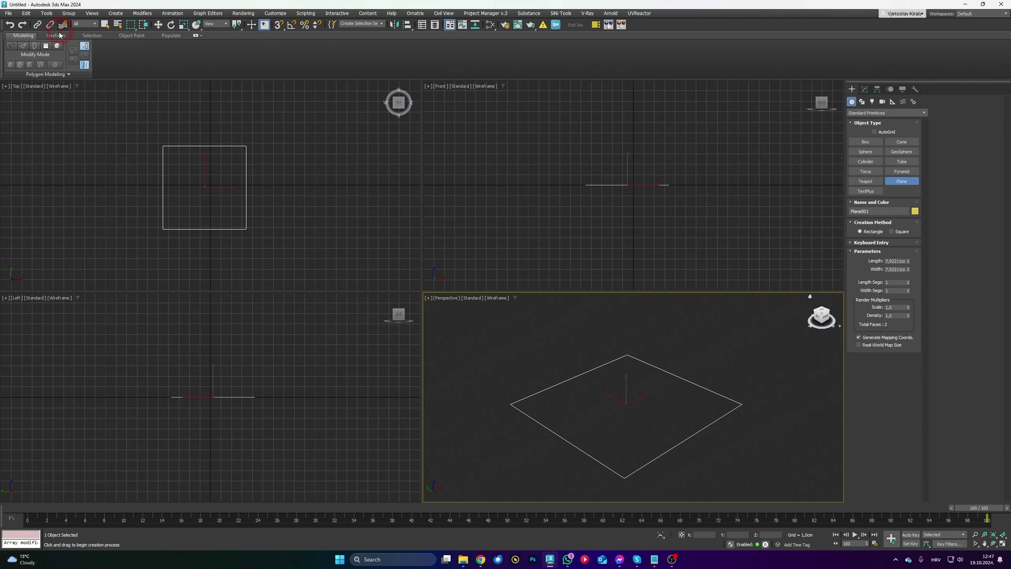
Step: Reset the scene without saving the changes
click(9, 14)
click(23, 37)
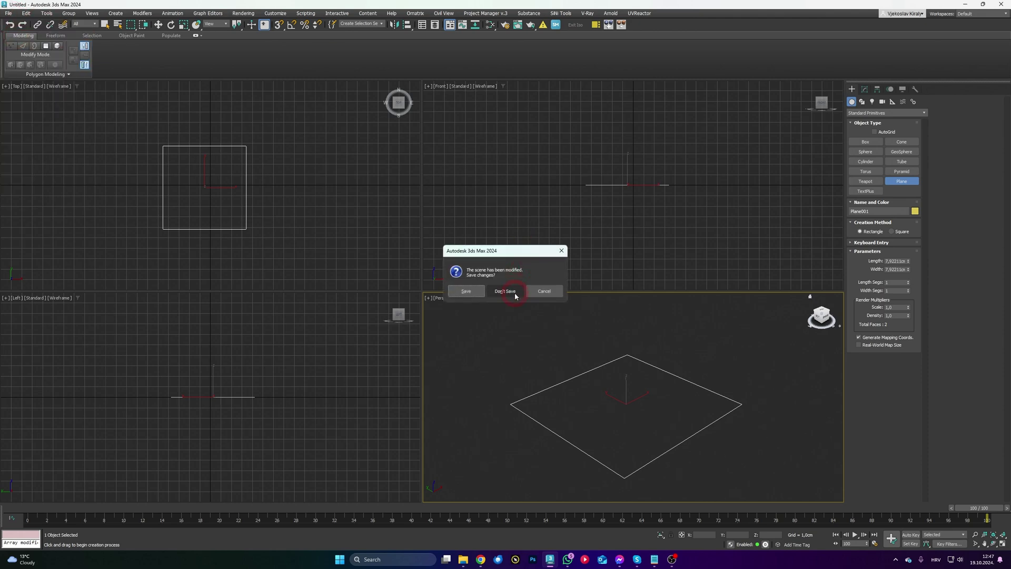
click(481, 291)
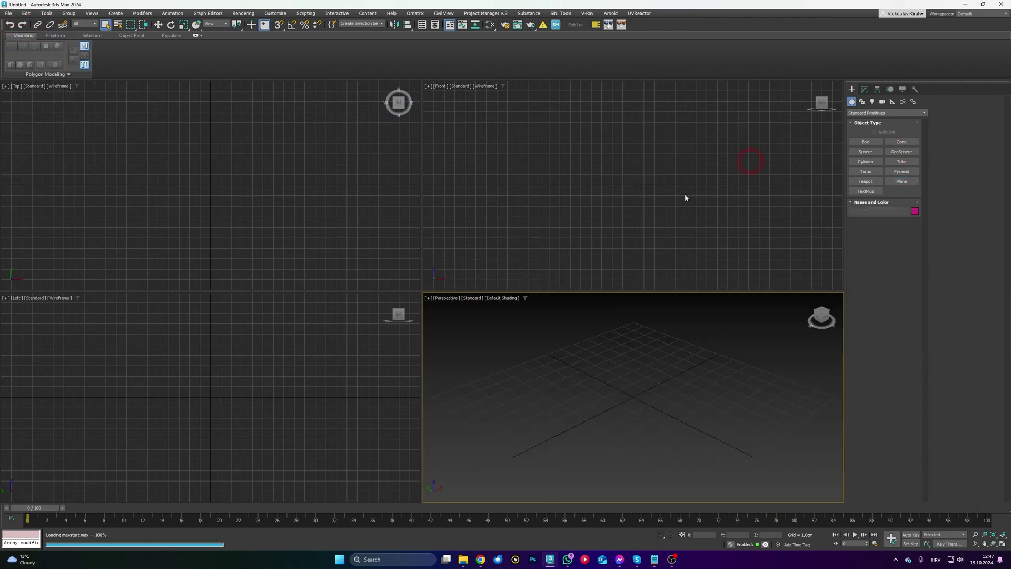
Step: Draw a plane about 11 cm by 11 cm in the perspective viewport and look at the default options for its width segments
click(901, 181)
drag(627, 397, 622, 499)
drag(734, 326, 767, 381)
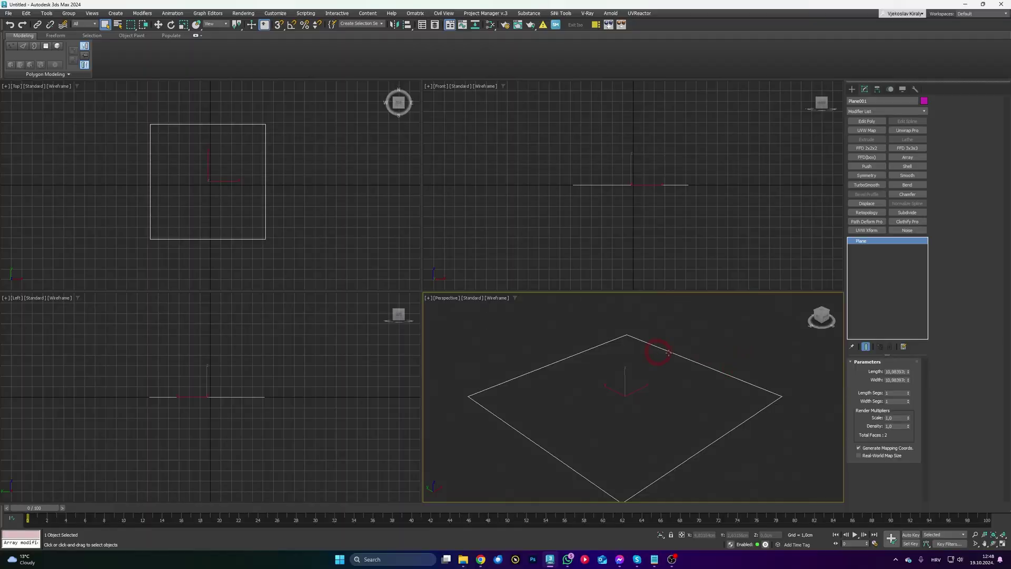
right_click(894, 401)
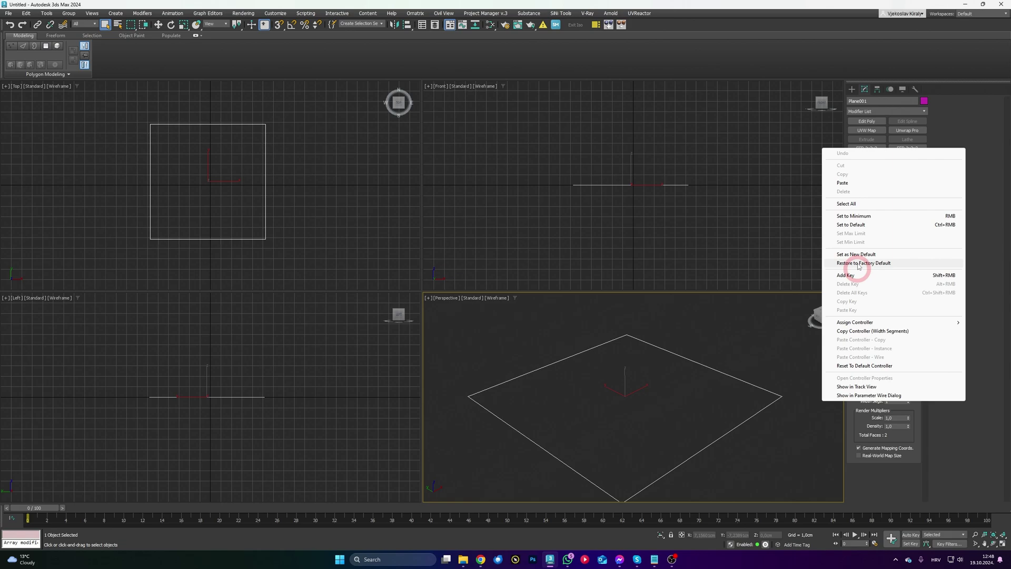
click(858, 366)
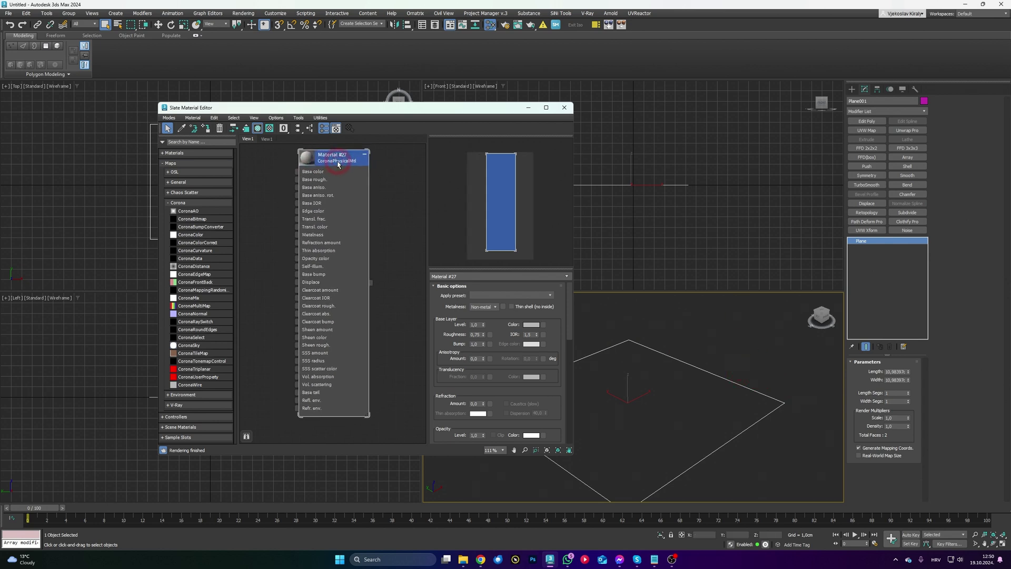
Step: Set the base color of Material #27 to a Value of 220 and make that color the new default
click(530, 324)
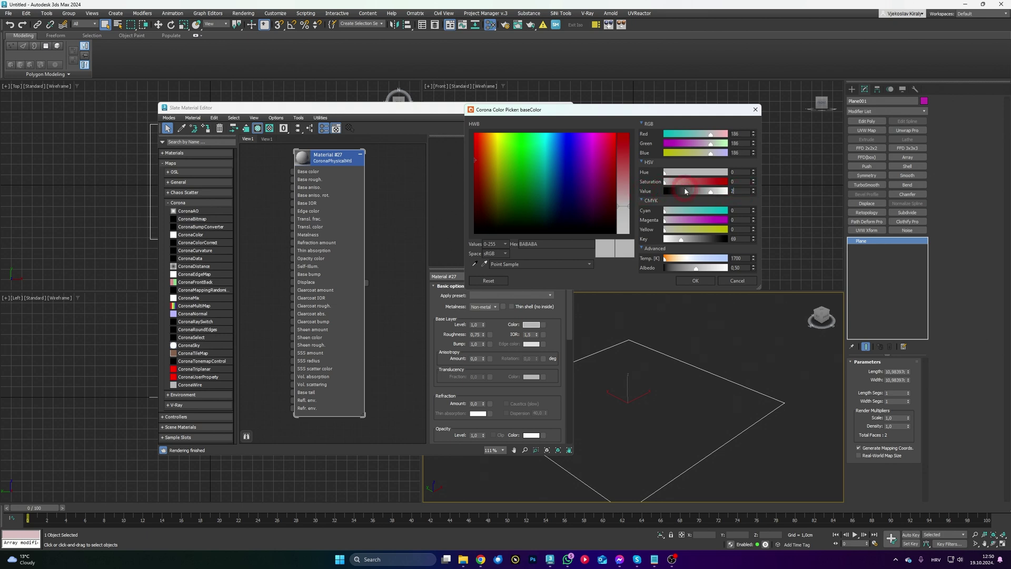
text(220)
key(Return)
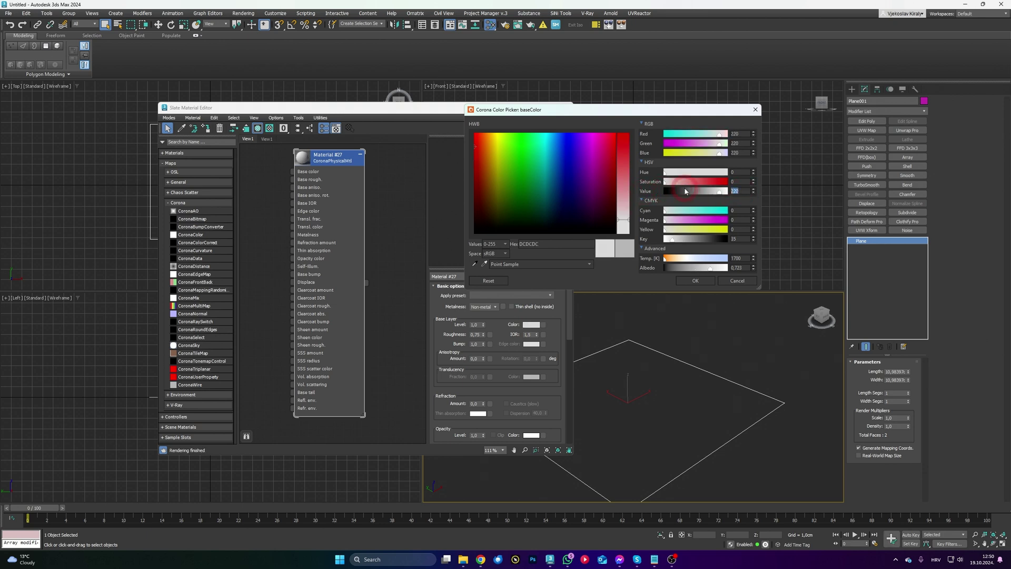
click(694, 281)
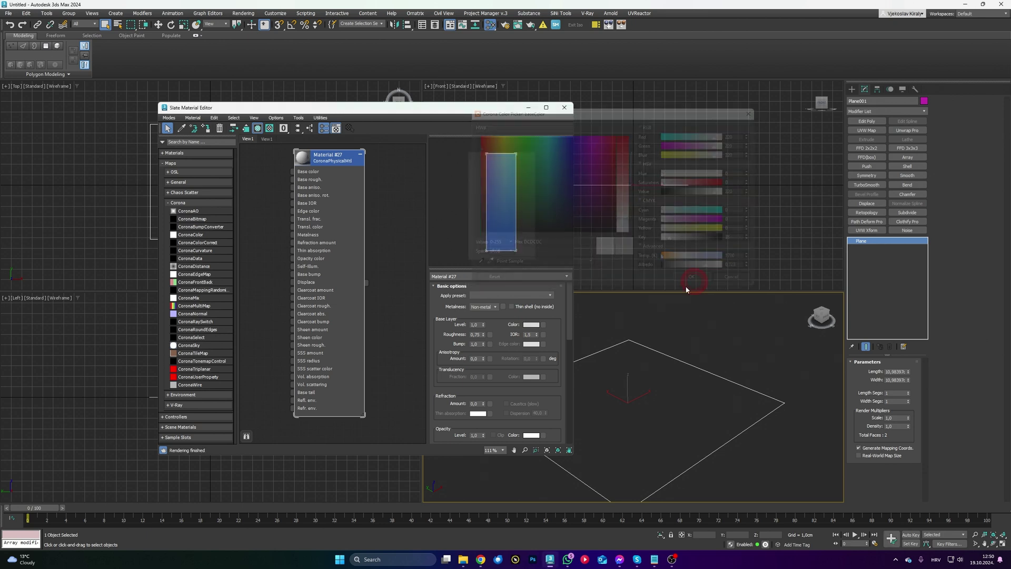
right_click(529, 326)
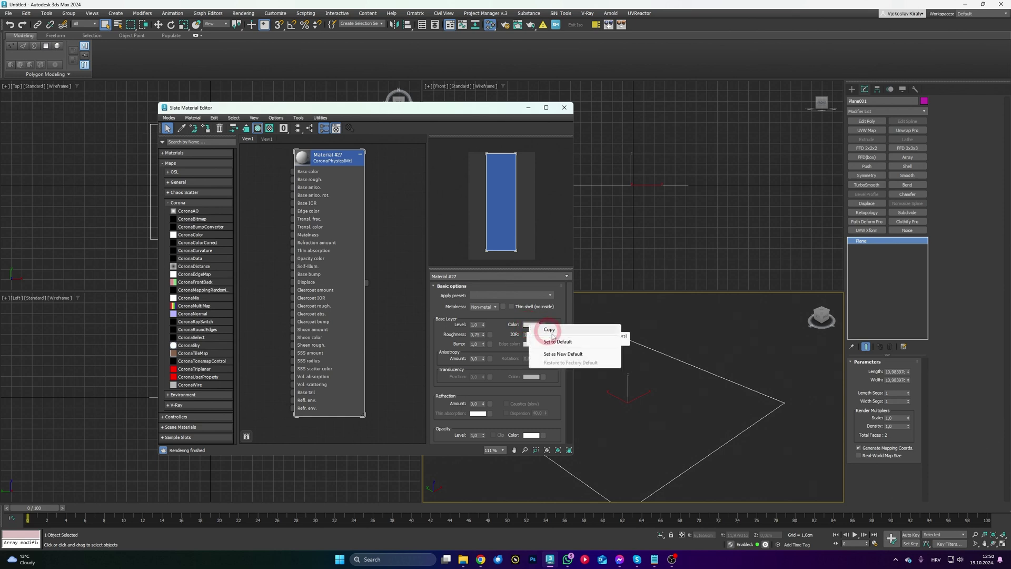
click(548, 343)
Step: Create a second Corona Physical material and check its base color
right_click(284, 210)
mouse_move(315, 217)
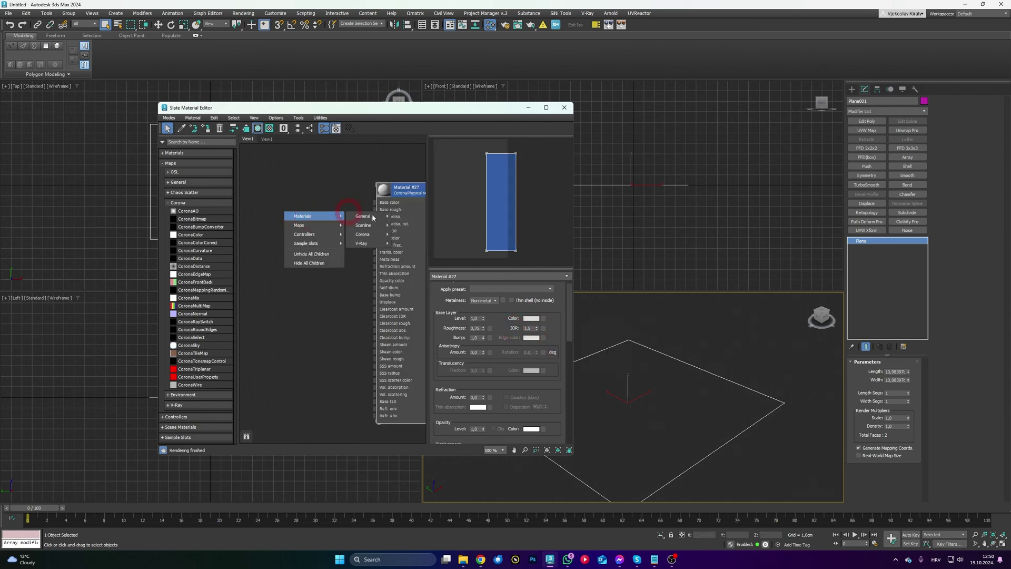
mouse_move(371, 234)
click(427, 236)
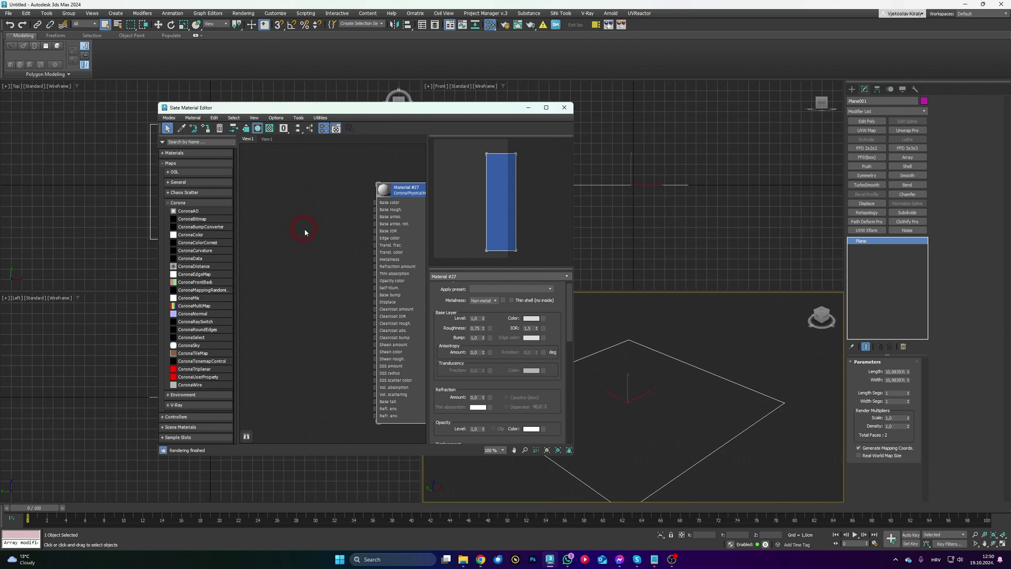
double_click(303, 218)
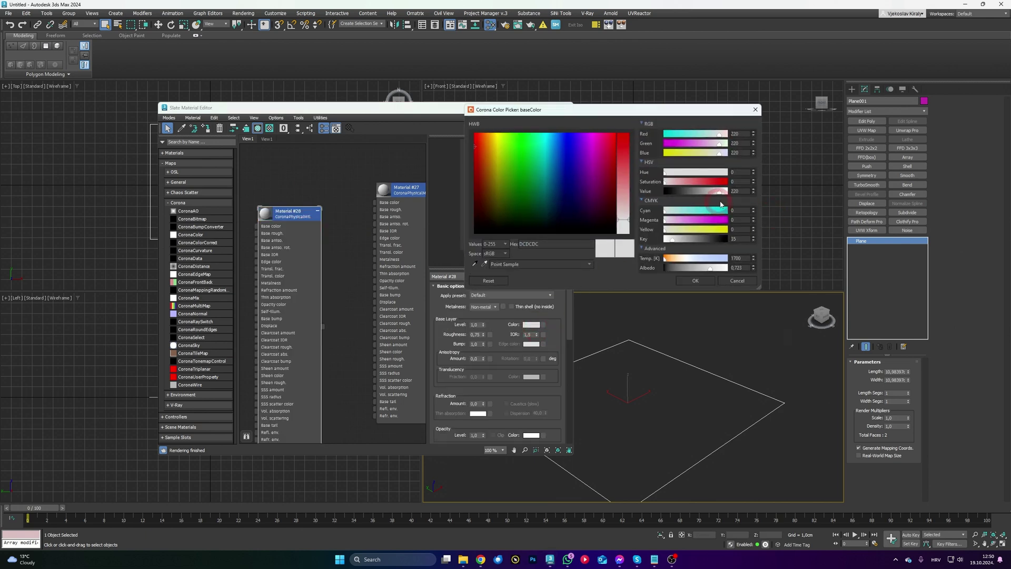
click(758, 109)
Step: Make the new material's opacity level the new default
scroll(454, 332, down, 3)
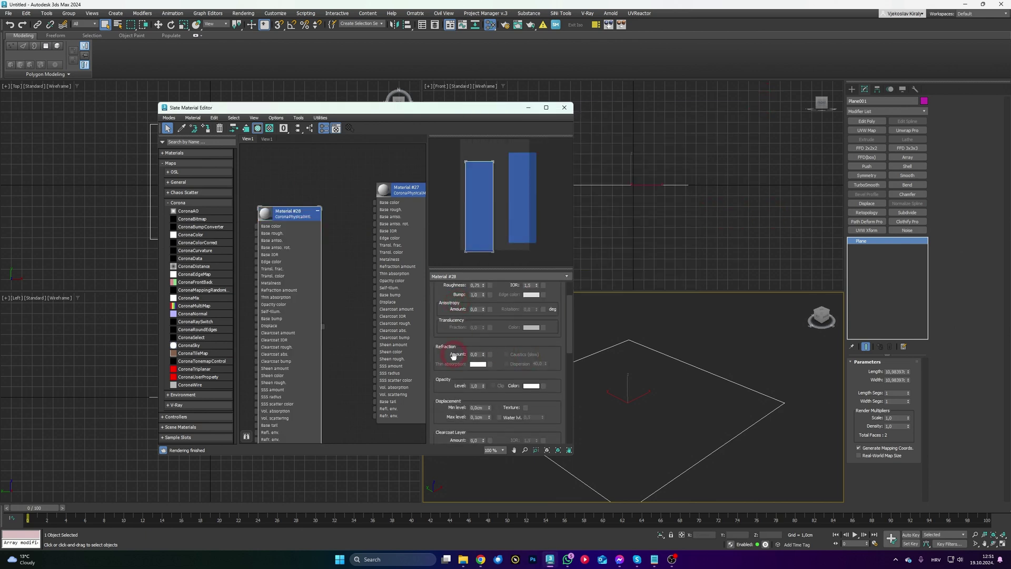
scroll(462, 385, down, 1)
right_click(480, 368)
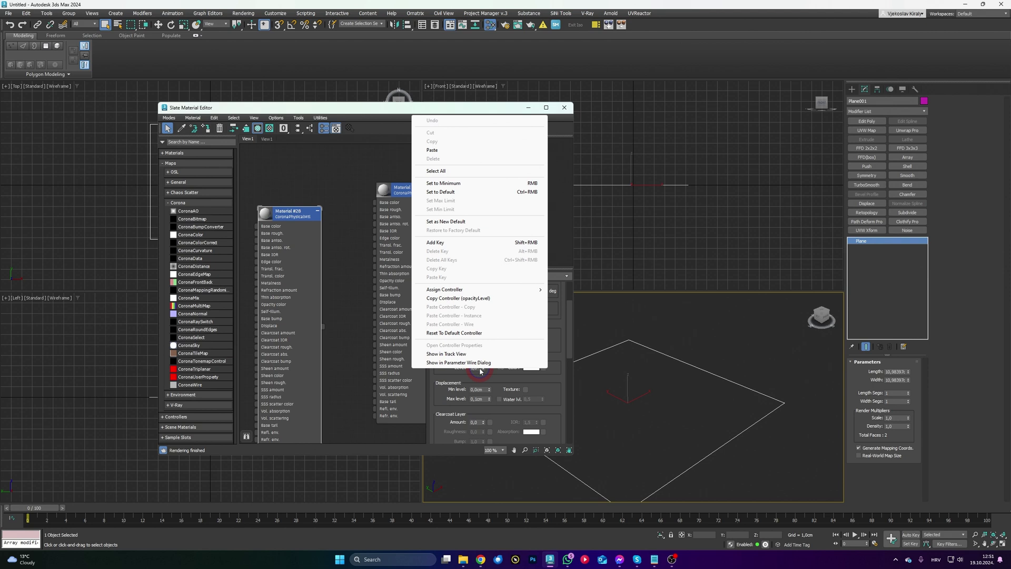
click(428, 223)
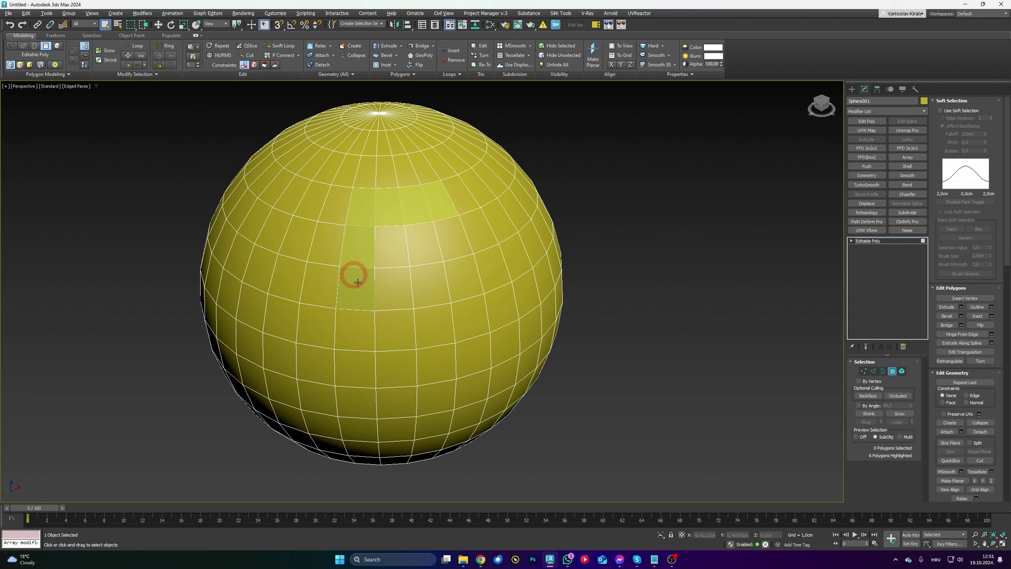
Step: Select an irregular patch of polygons on the front of the sphere and reduce the selection to its outline
ctrl+click(279, 190)
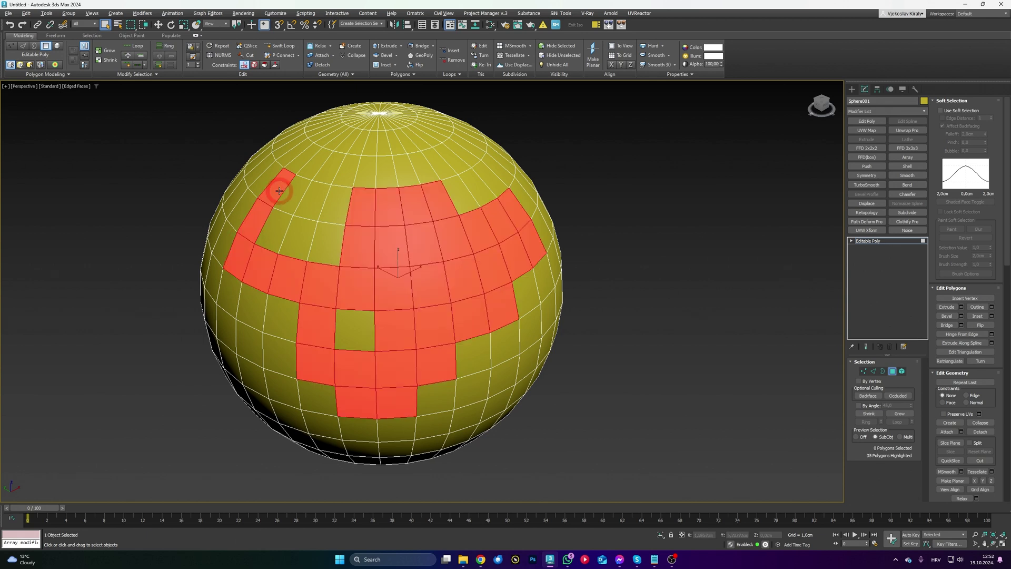
right_click(463, 278)
right_click(427, 282)
click(128, 75)
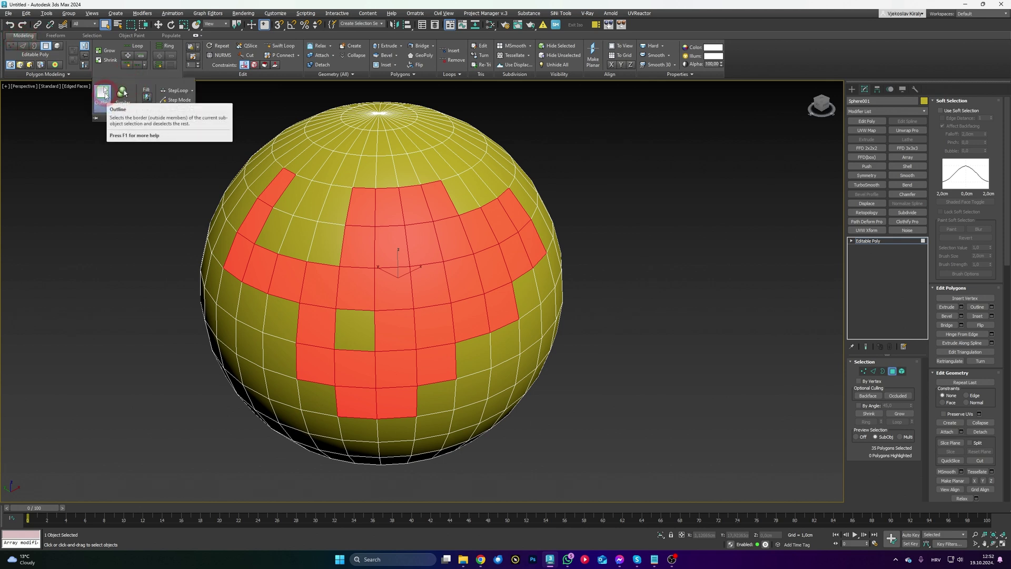
click(104, 93)
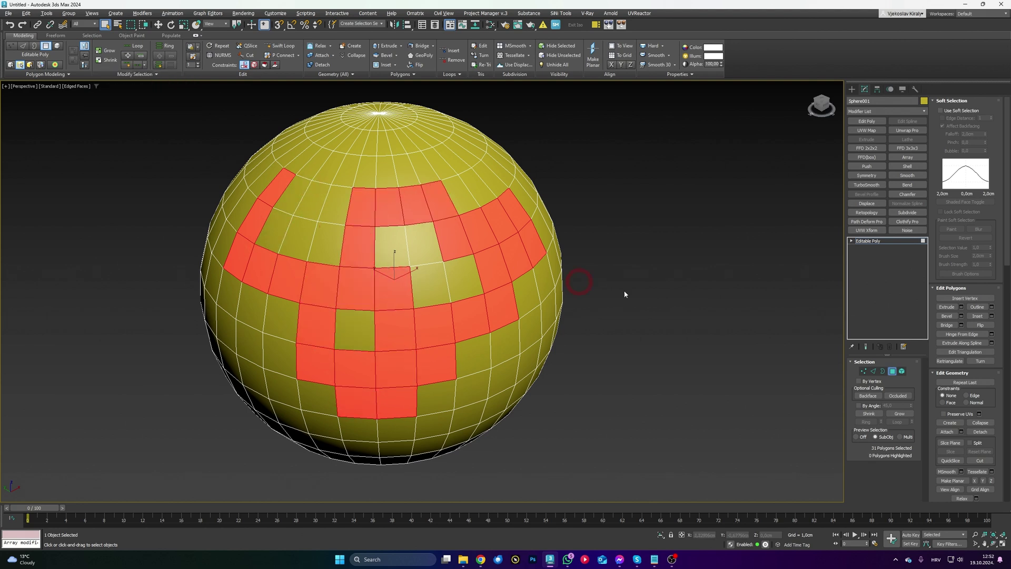
Step: Undo the polygon outline and use Outline again to select the border edges of the polygon patch
key(ctrl+z)
click(163, 75)
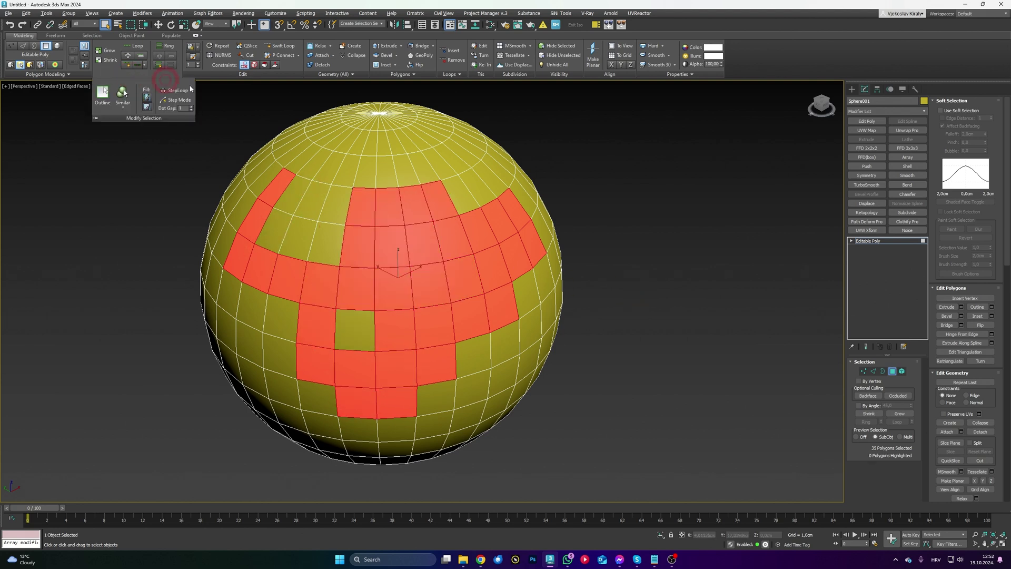
shift+click(100, 99)
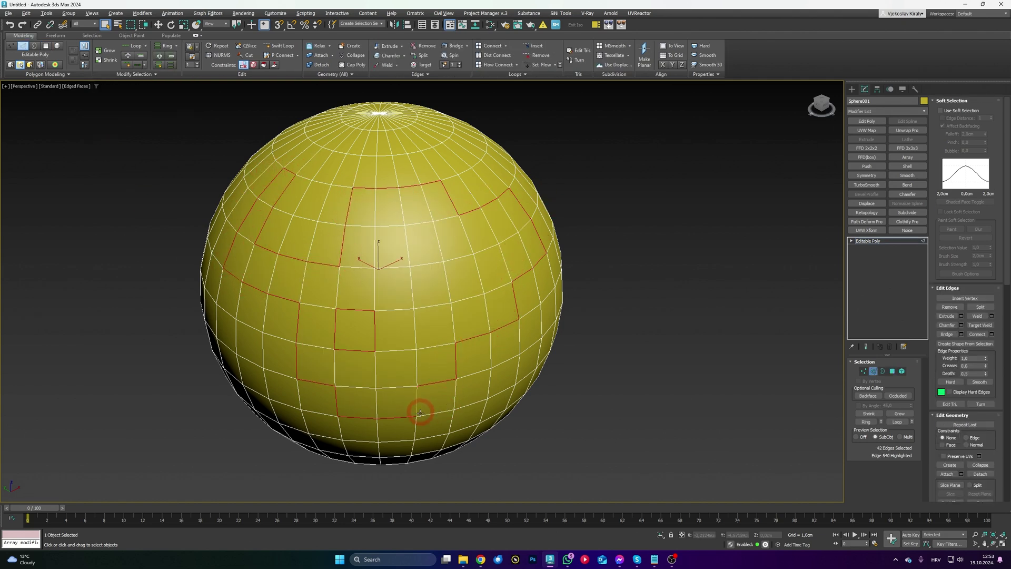
Step: Return to polygon selection and select a different irregular patch of polygons with gaps on the front of the sphere
click(690, 345)
click(892, 370)
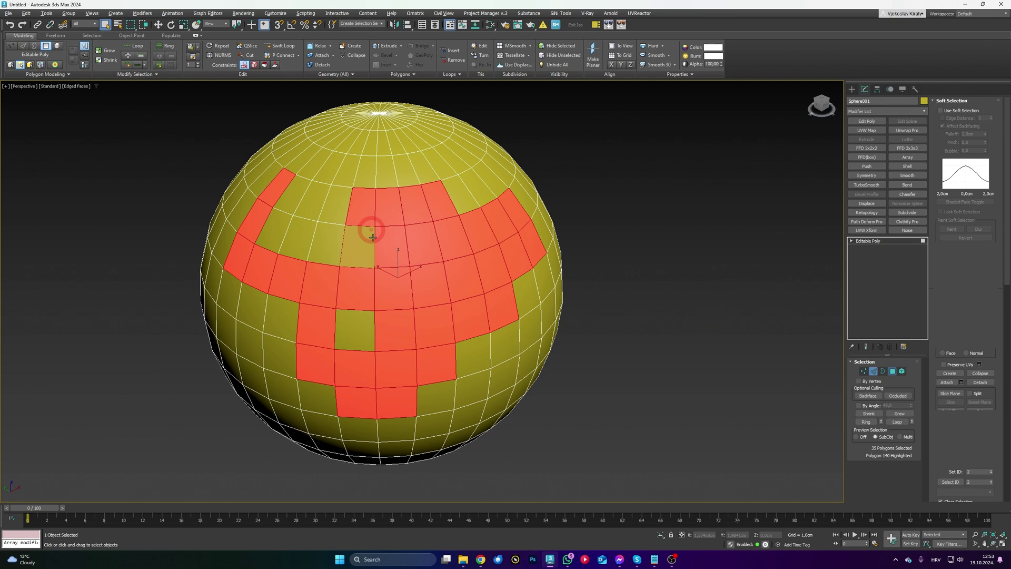
click(623, 296)
mouse_move(282, 205)
mouse_down()
mouse_move(474, 373)
mouse_move(327, 373)
mouse_move(406, 401)
mouse_up()
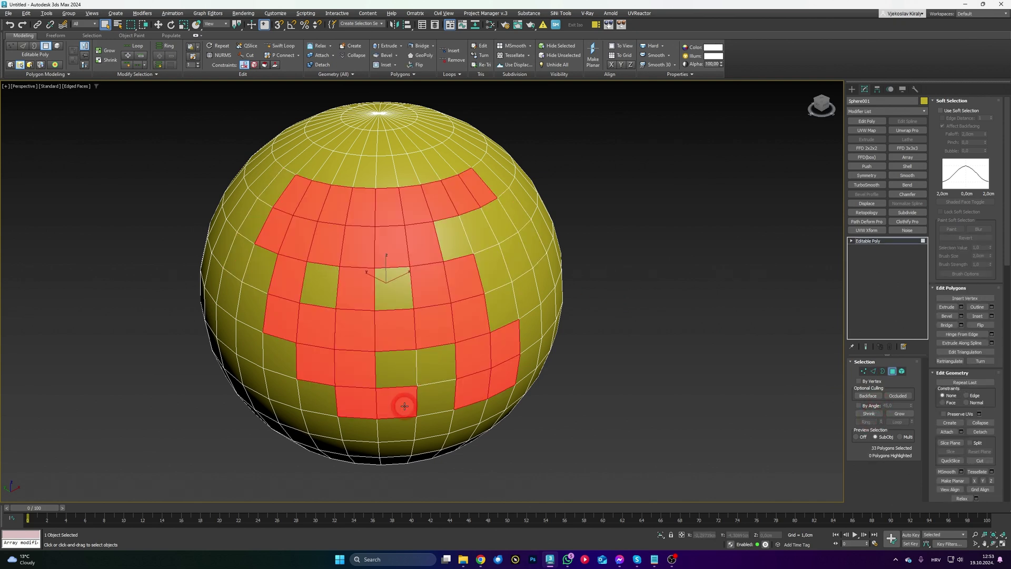
Step: Convert the polygon patch to a selection of all its edges, undo that, and convert the patch to edges again
ctrl+click(873, 372)
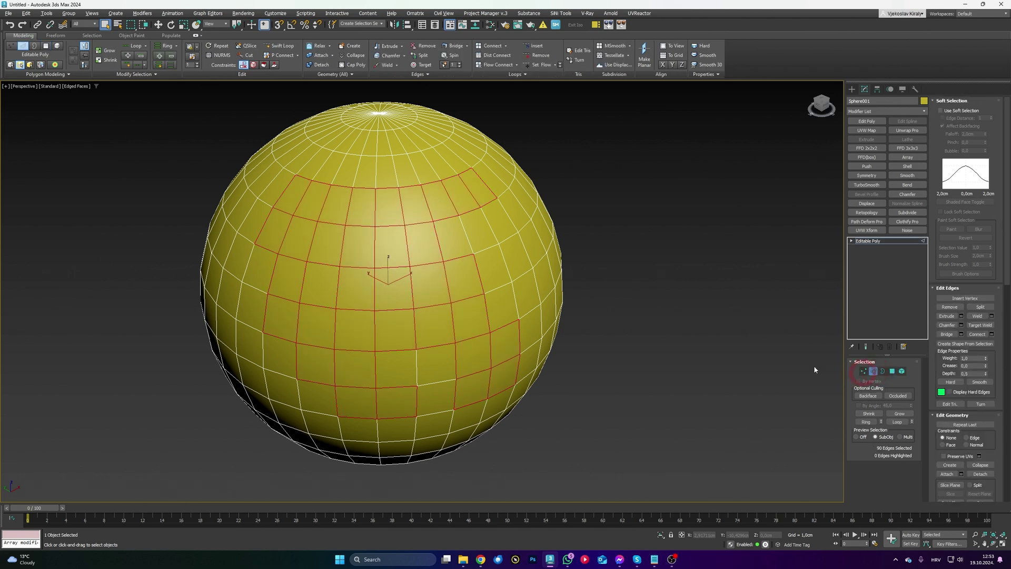
key(ctrl+z)
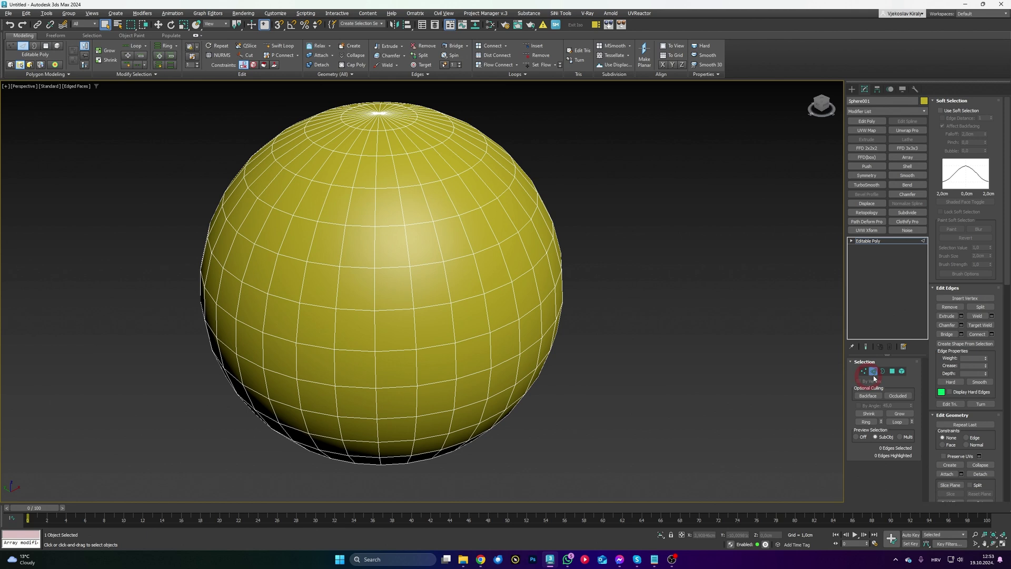
key(ctrl+z)
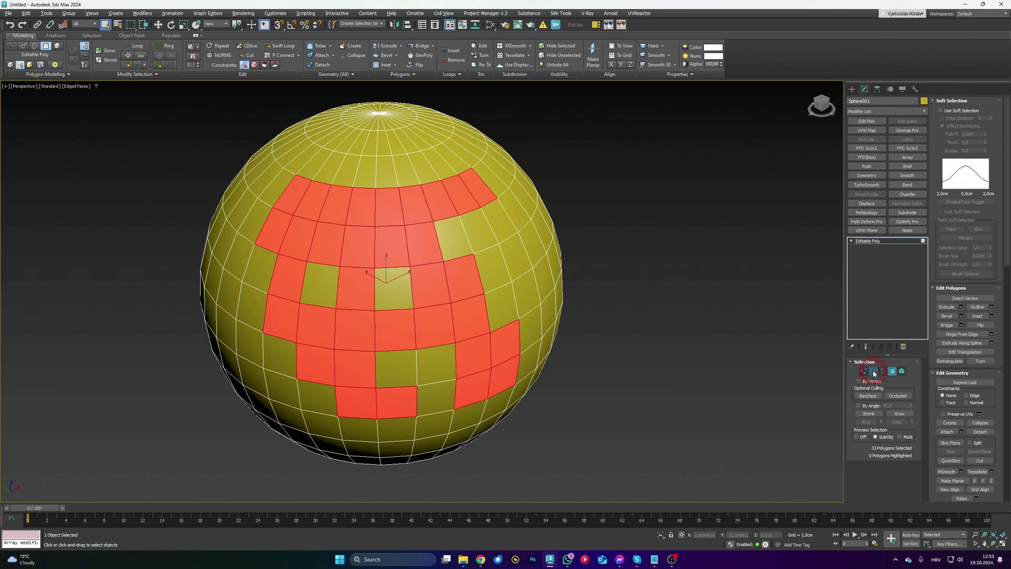
ctrl+shift+click(873, 372)
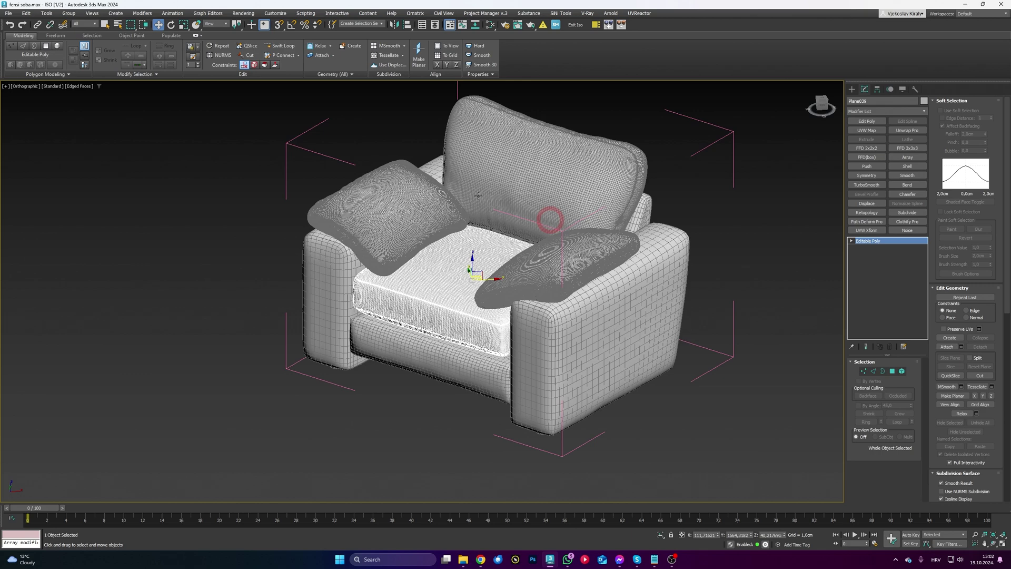
Step: Make a copy of the armchair's seat cushion and place it beside the armchair
middle_drag(478, 196, 400, 241)
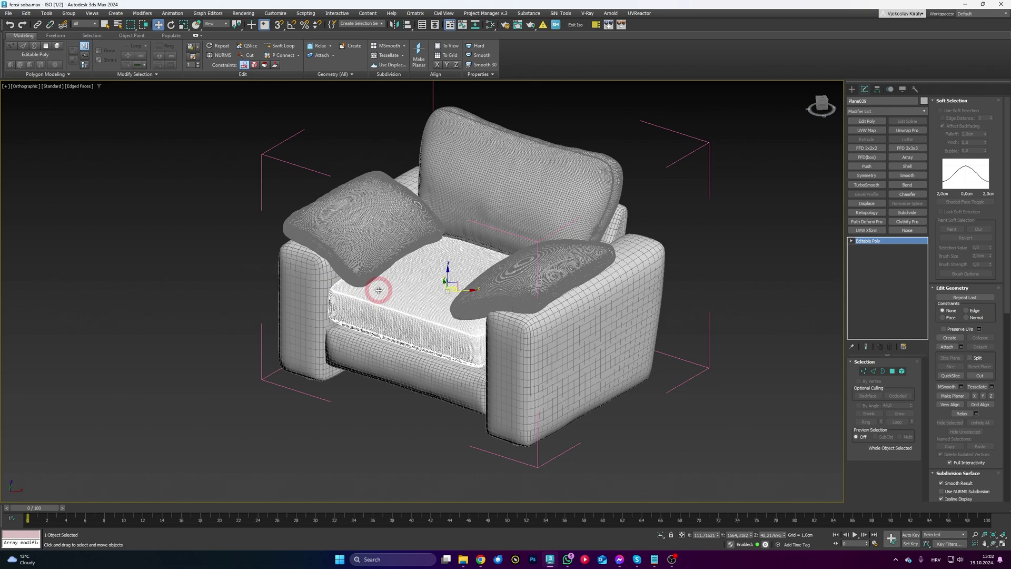
scroll(378, 290, down, 3)
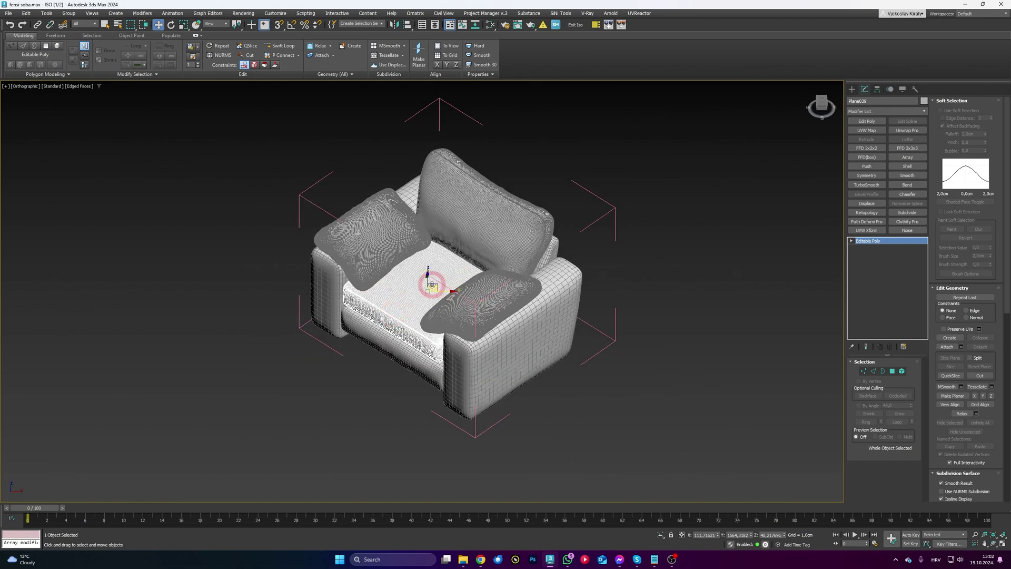
mouse_move(222, 331)
shift+mouse_down()
mouse_move(192, 333)
mouse_move(210, 328)
shift+mouse_up()
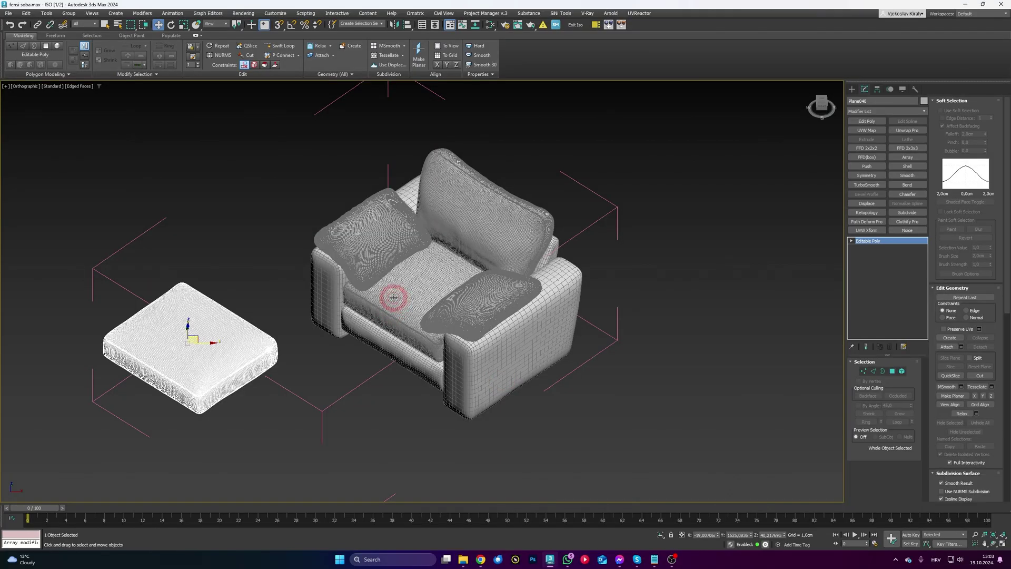
Step: Select the seat cushion inside the armchair and distort its front corner with the Shift brush
click(393, 297)
scroll(358, 293, up, 6)
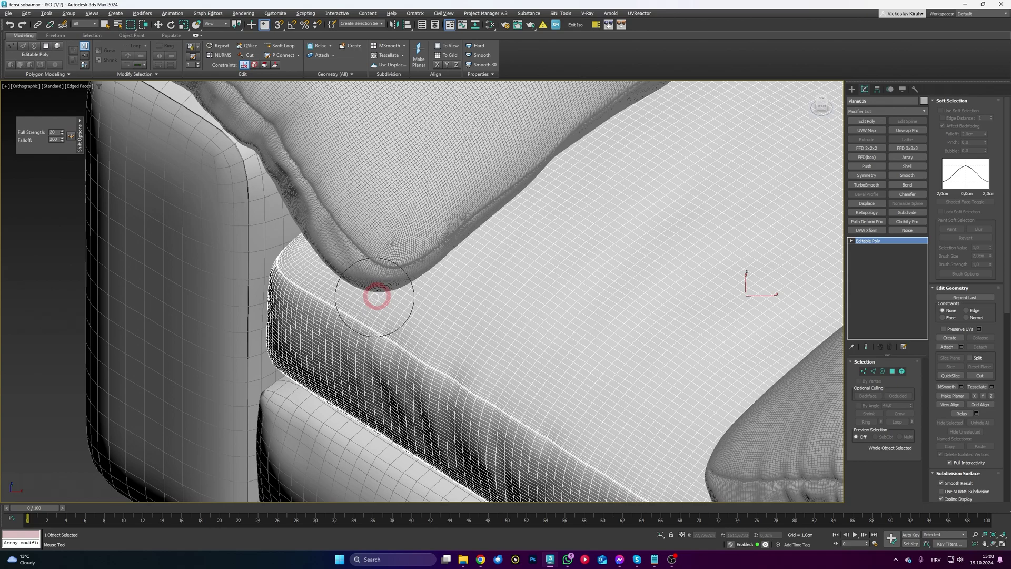
scroll(350, 296, down, 4)
alt+middle_drag(329, 296, 315, 286)
scroll(314, 282, up, 2)
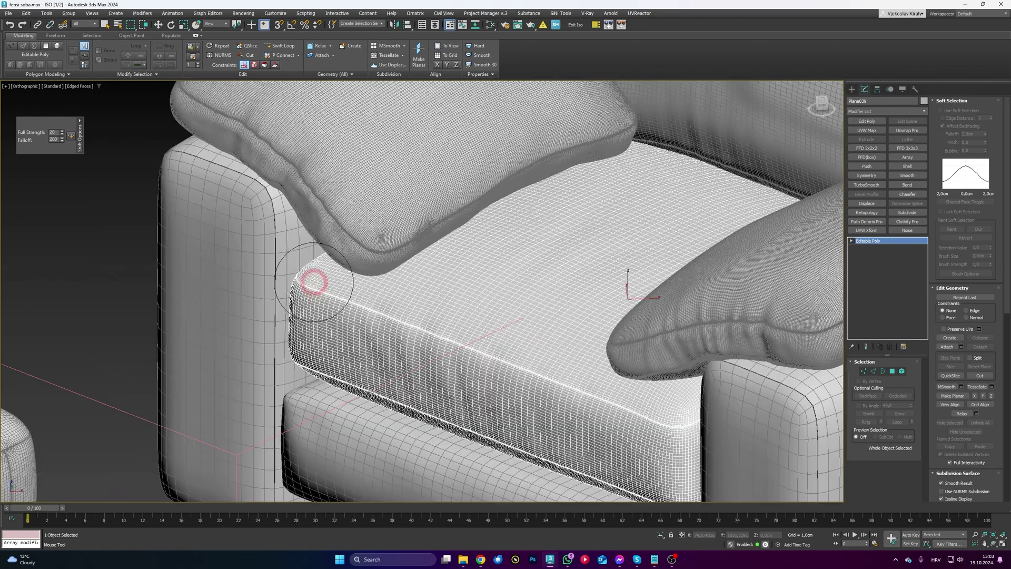
mouse_move(314, 283)
mouse_down()
mouse_move(289, 286)
mouse_move(305, 334)
mouse_move(284, 339)
mouse_move(289, 316)
mouse_move(327, 354)
mouse_move(325, 325)
mouse_move(298, 314)
mouse_move(358, 333)
mouse_up()
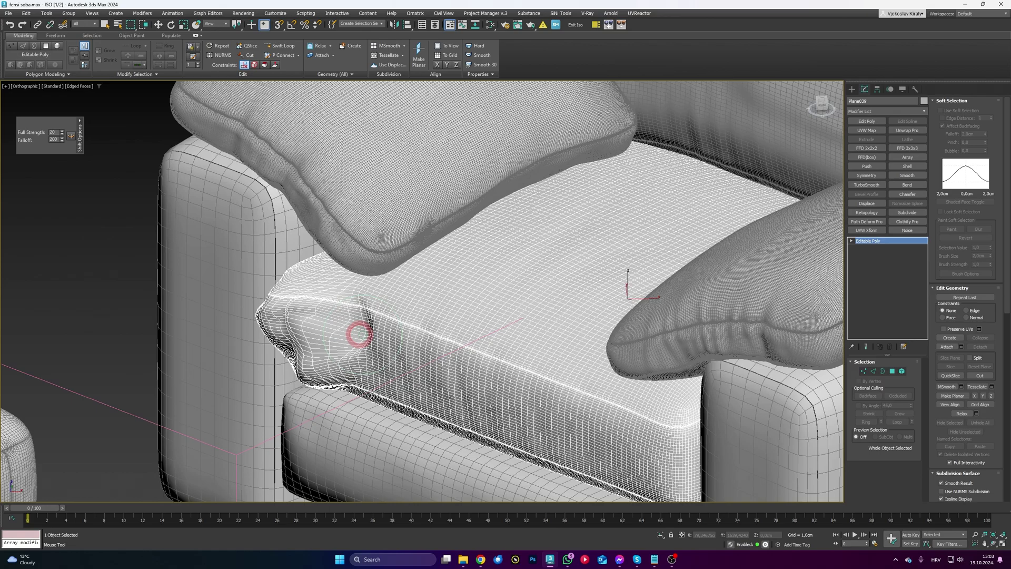
mouse_move(343, 331)
alt+middle_down()
mouse_move(379, 318)
mouse_move(376, 342)
mouse_move(451, 293)
alt+middle_up()
Step: Isolate the cushions from the armchair and examine the stretched mesh at the distorted corner
key(alt+q)
scroll(363, 339, down, 2)
scroll(374, 365, up, 5)
scroll(401, 327, down, 3)
scroll(451, 294, up, 2)
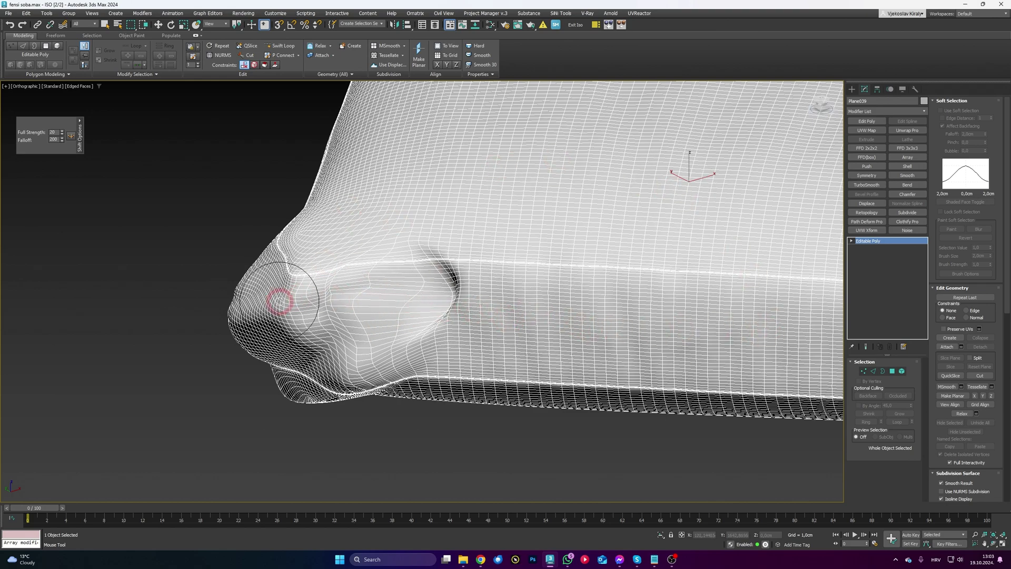
scroll(436, 317, down, 5)
mouse_move(435, 314)
alt+middle_down()
mouse_move(406, 325)
mouse_move(437, 311)
alt+middle_up()
scroll(438, 311, down, 3)
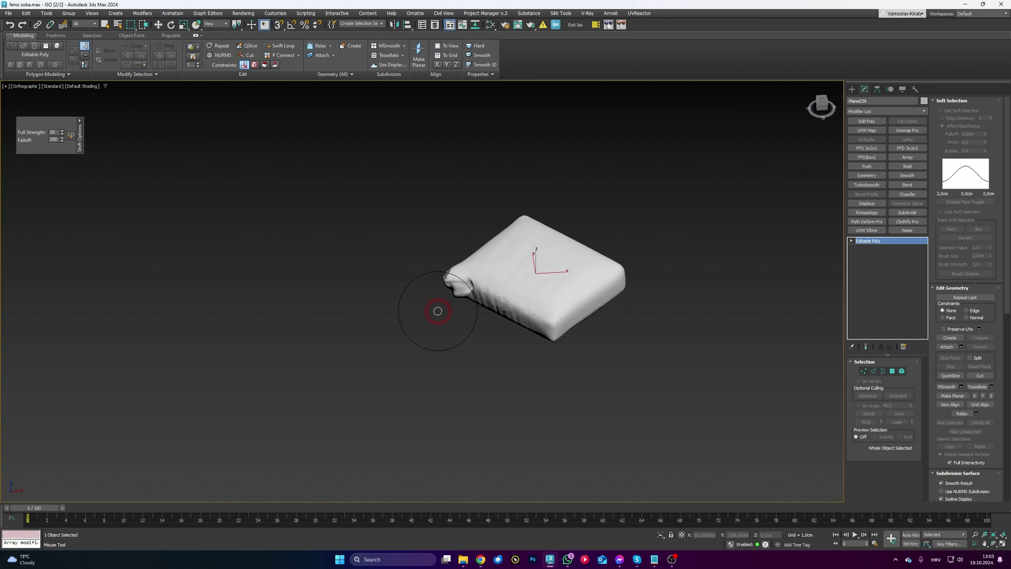
key(w)
scroll(522, 284, up, 3)
middle_drag(522, 284, 555, 277)
scroll(516, 271, down, 3)
Step: Add a Preserve modifier to the distorted cushion and pick the undistorted copy as its original
click(849, 112)
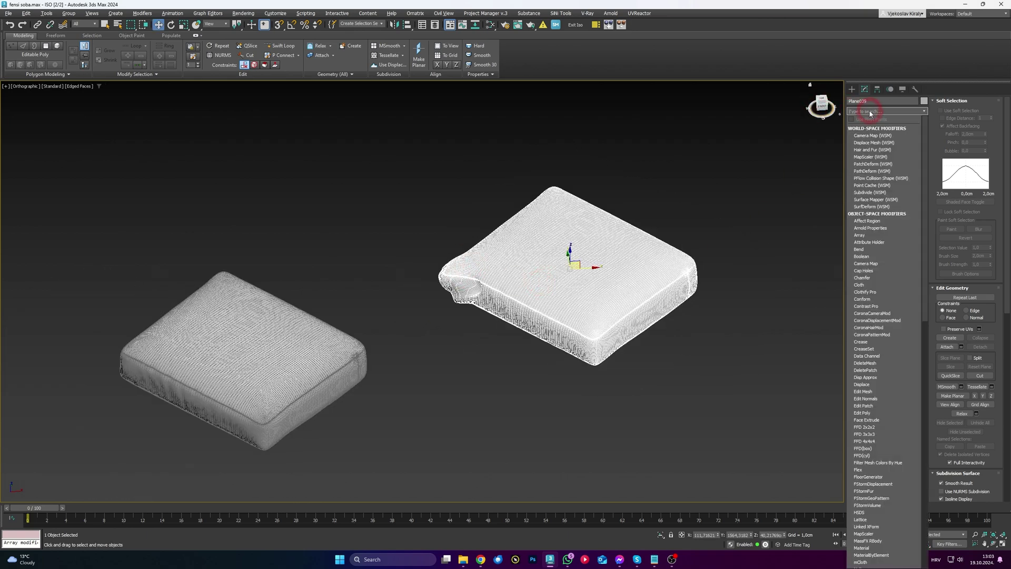
text(pres)
key(Return)
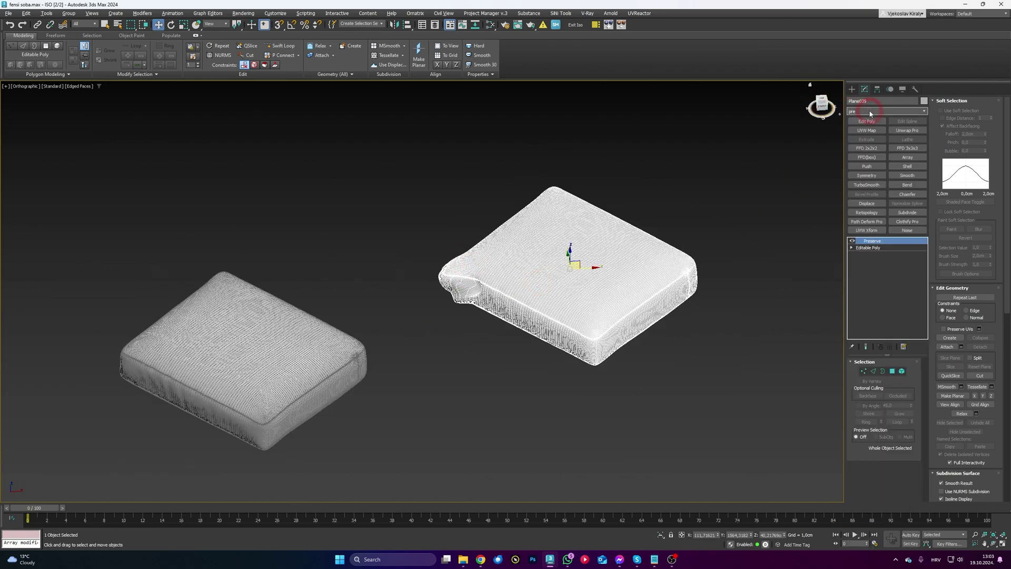
click(910, 367)
click(872, 383)
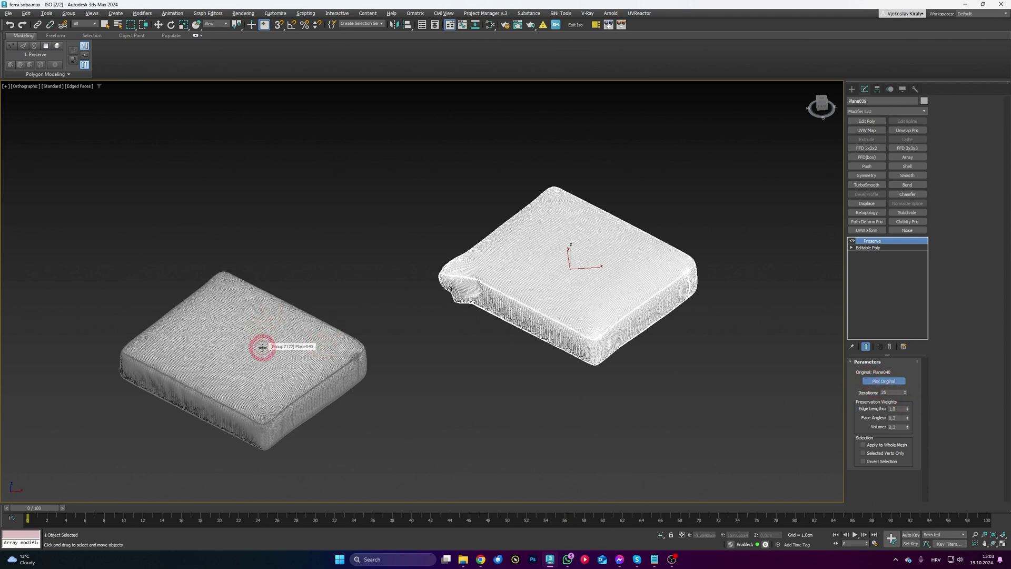
click(466, 291)
Step: Enable Invert Selection in the Preserve modifier and toggle the modifier off and on to compare the corner's topology
scroll(463, 289, up, 5)
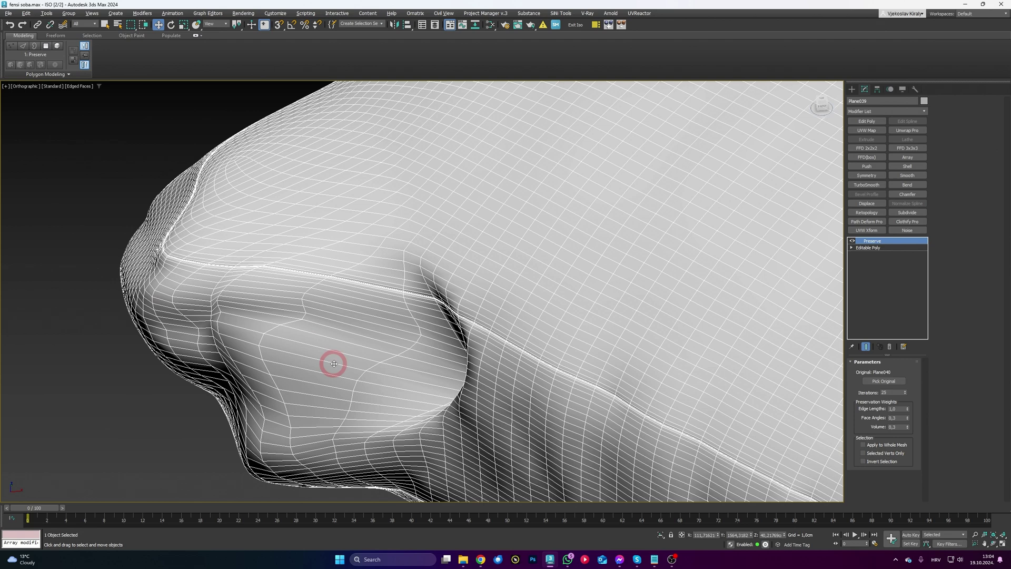
click(887, 463)
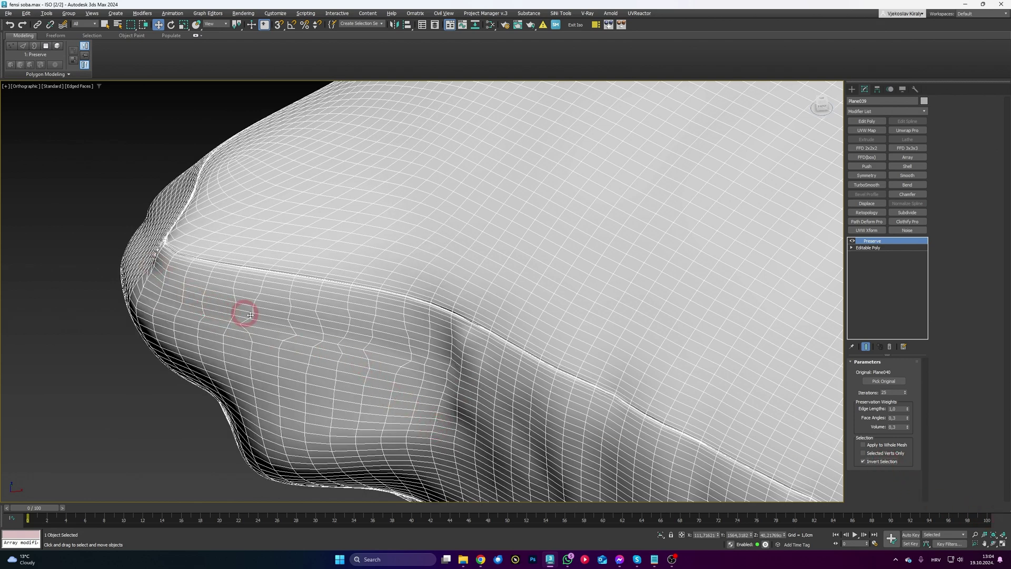
scroll(420, 299, down, 5)
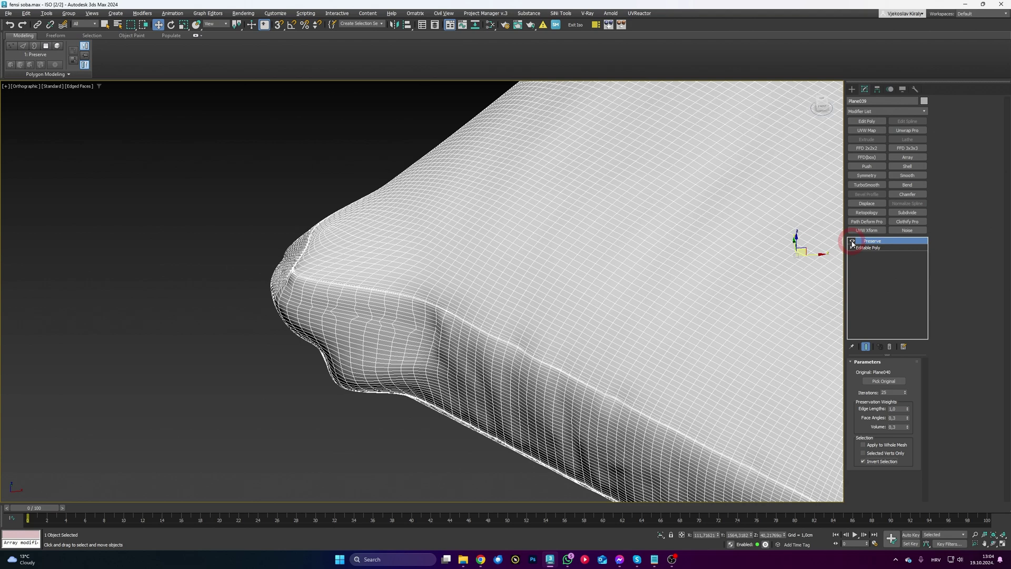
click(853, 242)
click(853, 242)
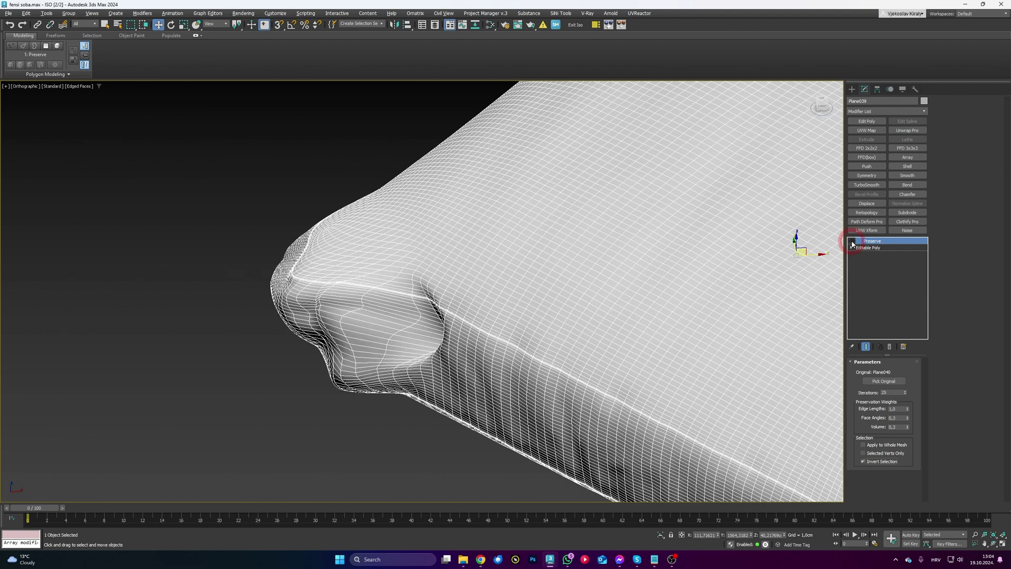
click(852, 241)
Step: Compare the relaxed corner of the modified cushion with the same corner of the undistorted copy
middle_drag(463, 289, 478, 295)
scroll(470, 314, down, 2)
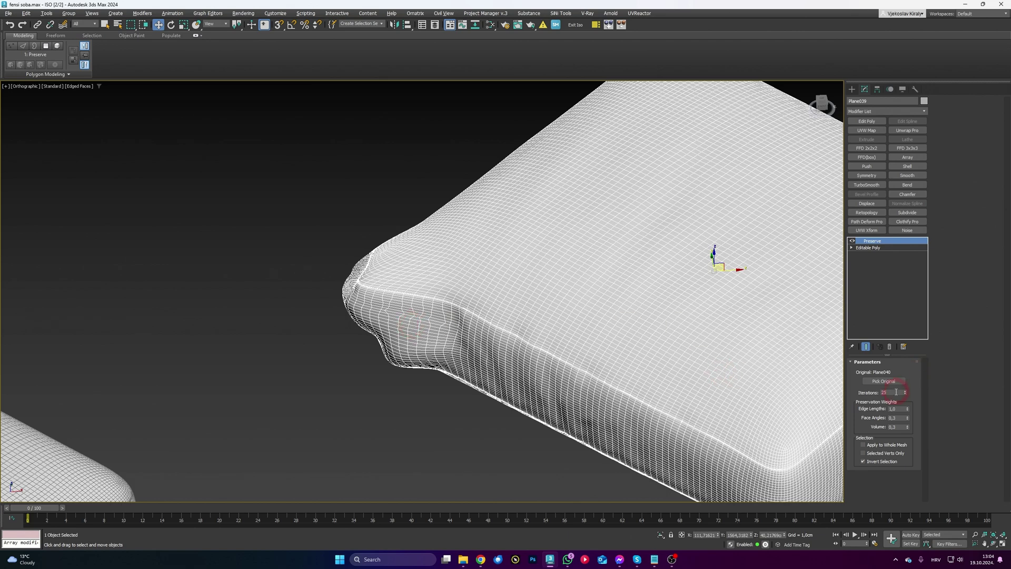
alt+middle_drag(464, 344, 524, 301)
scroll(523, 300, down, 3)
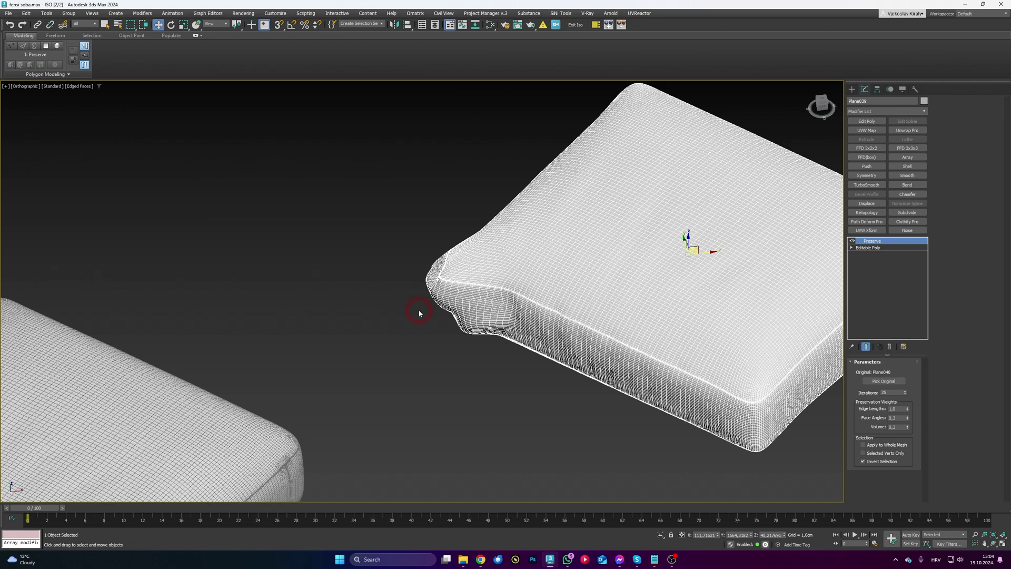
scroll(415, 293, down, 6)
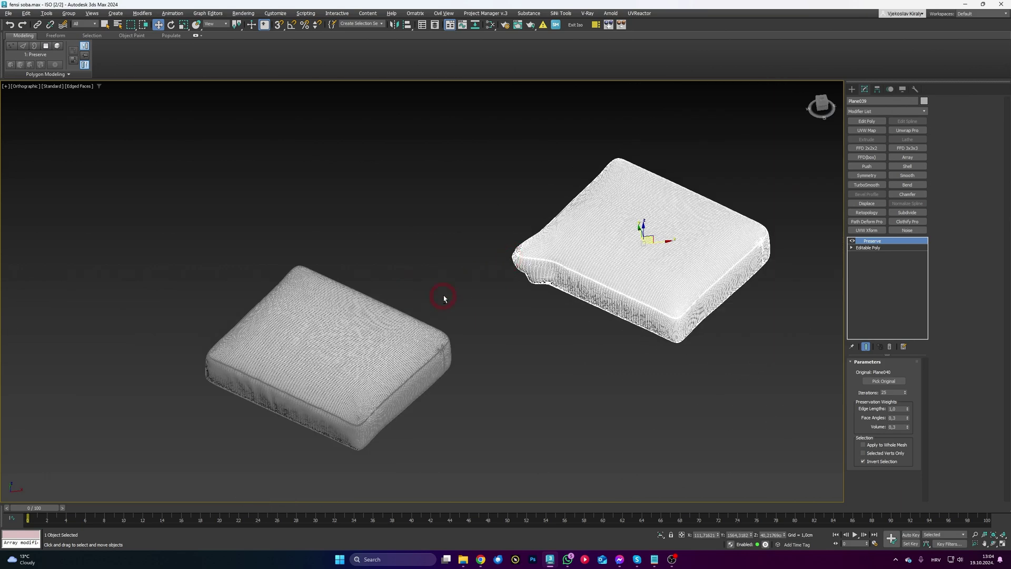
scroll(388, 311, up, 6)
scroll(259, 360, up, 4)
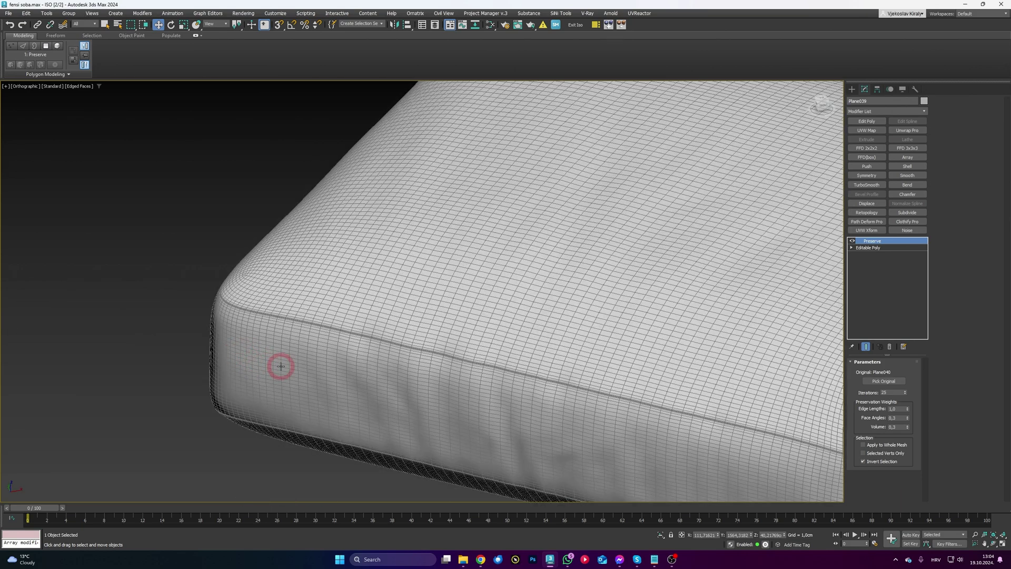
scroll(412, 300, down, 5)
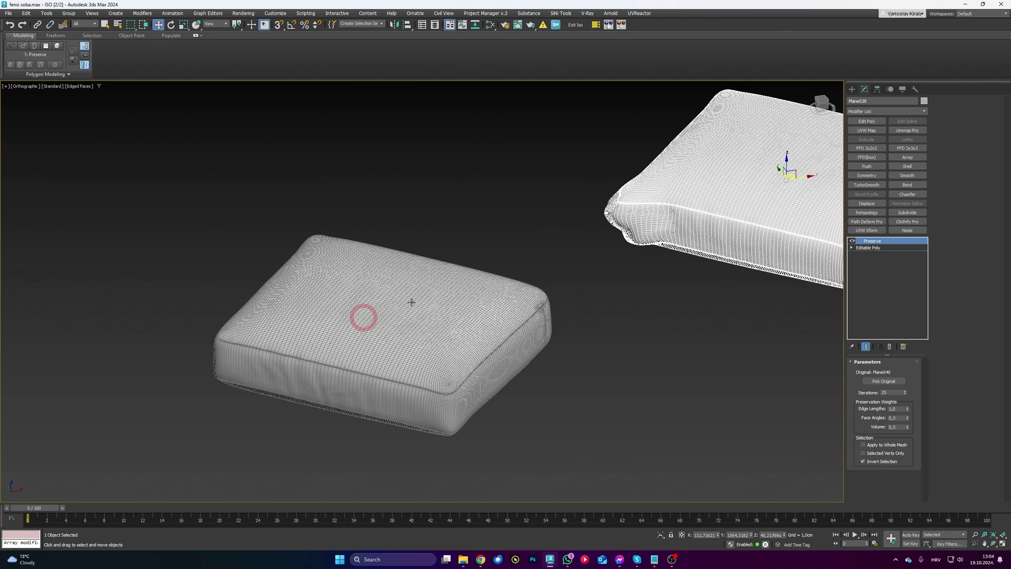
scroll(679, 205, up, 6)
scroll(558, 288, down, 5)
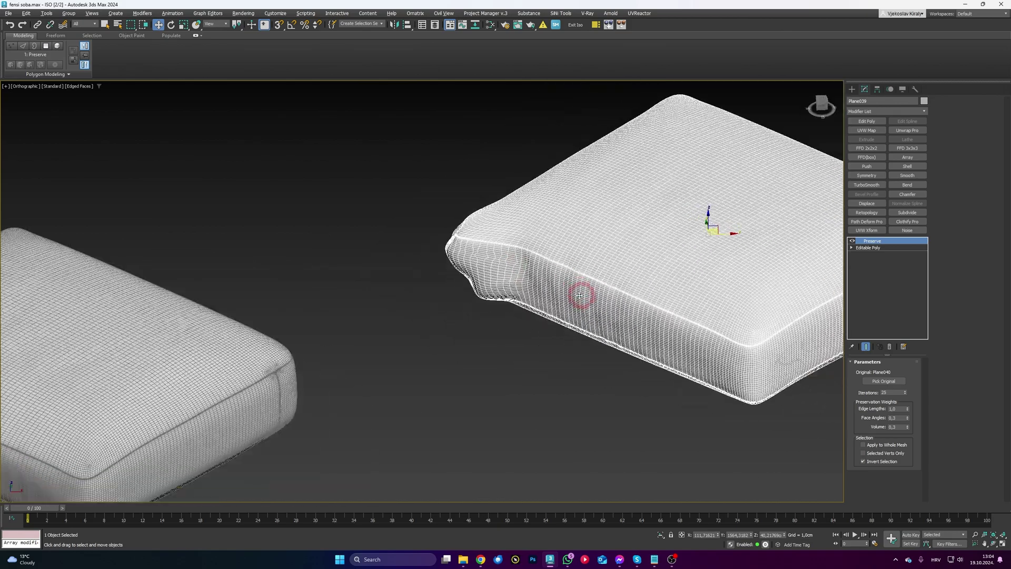
scroll(737, 344, up, 2)
Step: Reset the Preserve iterations to 0 and raise them gradually to 24, checking the effect on the distorted corner
right_click(905, 392)
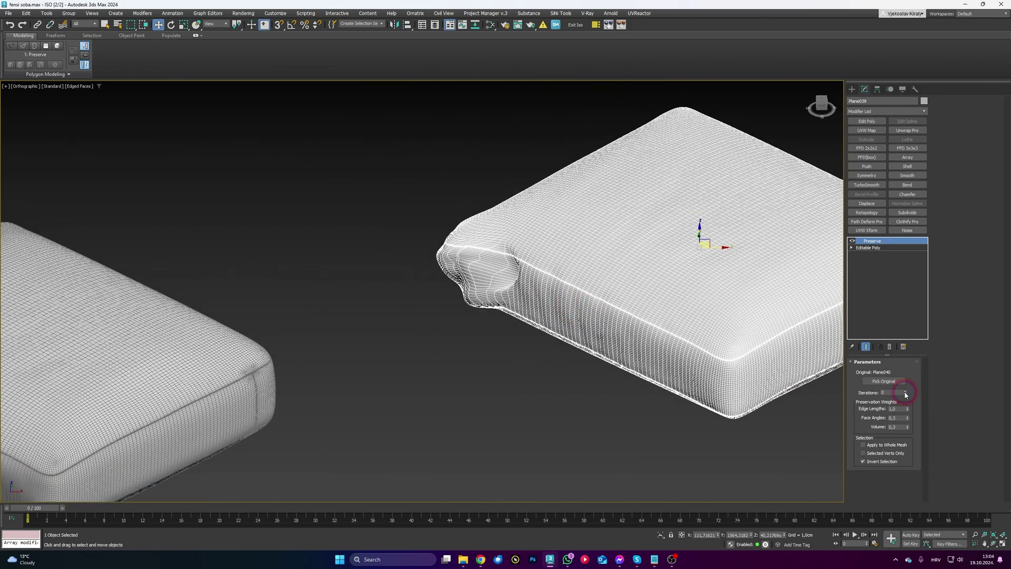
scroll(469, 248, up, 5)
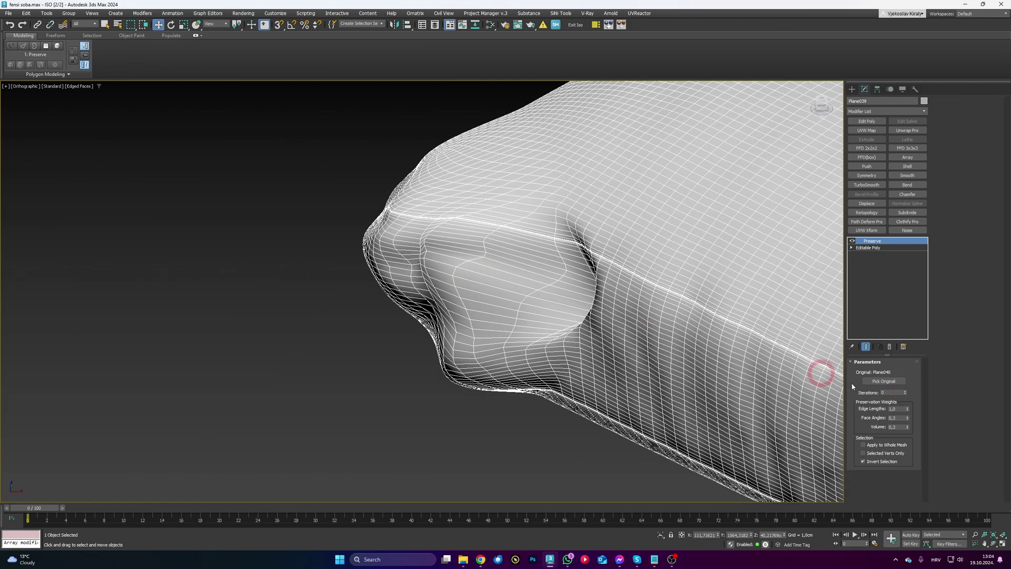
click(905, 392)
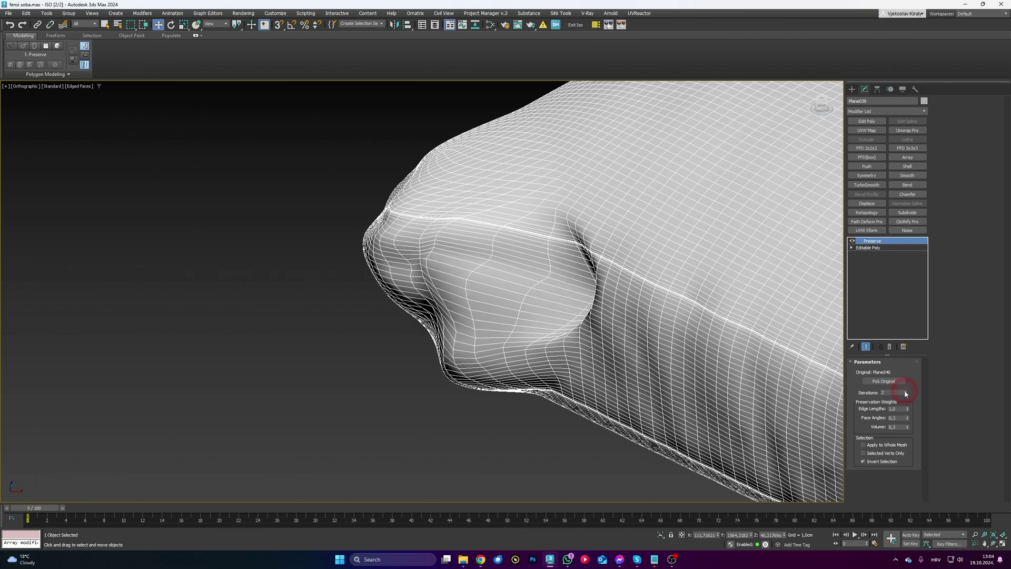
click(905, 392)
click(905, 392)
click(905, 392)
click(905, 392)
click(905, 392)
click(905, 391)
click(905, 390)
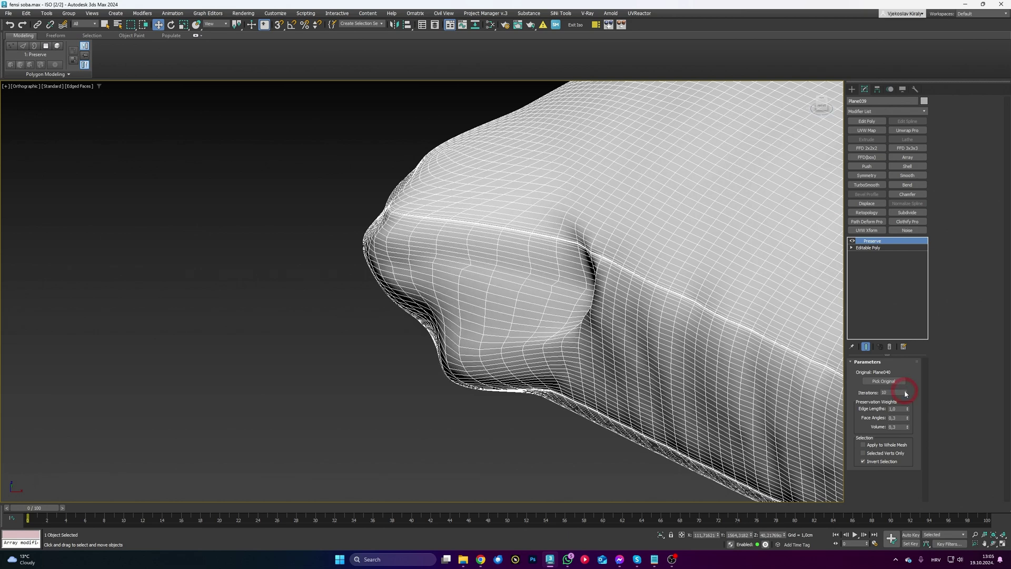
click(905, 390)
click(904, 390)
click(905, 391)
click(905, 390)
click(905, 391)
click(905, 390)
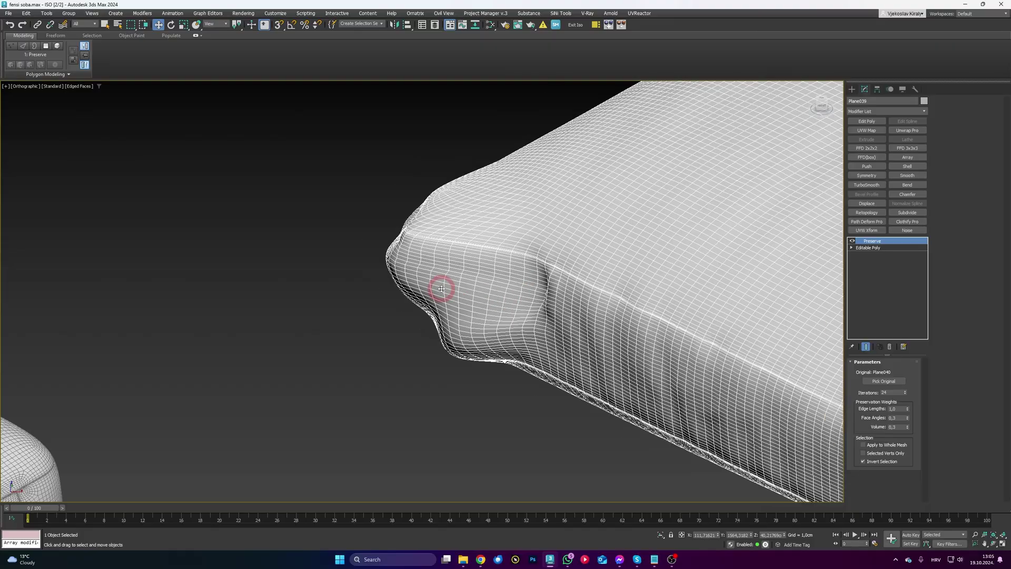
middle_drag(444, 289, 490, 296)
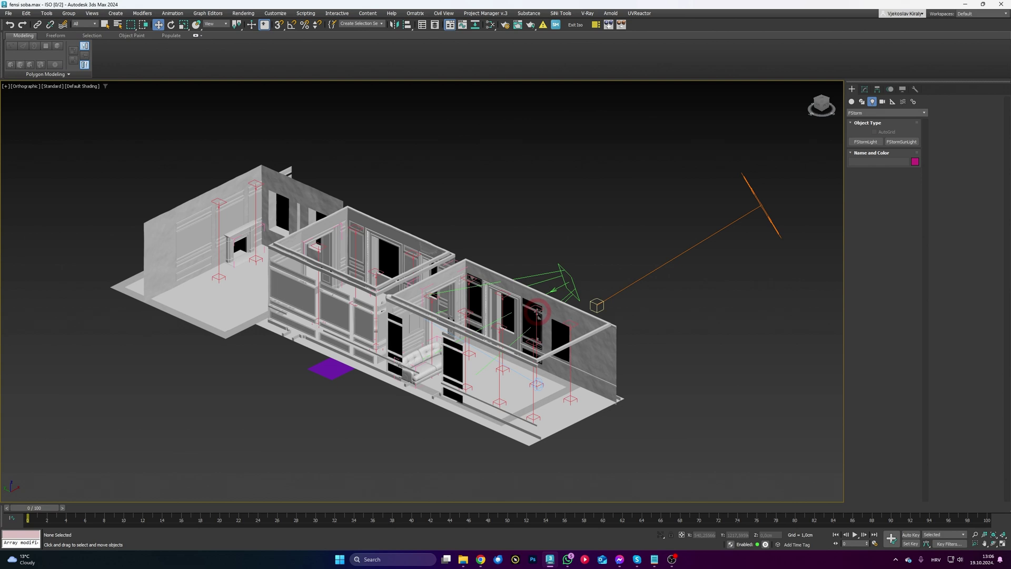
Step: Select two lights individually in the front room, and use the Lights selection filter to region-select every light in the scene
drag(536, 312, 570, 330)
ctrl+click(572, 326)
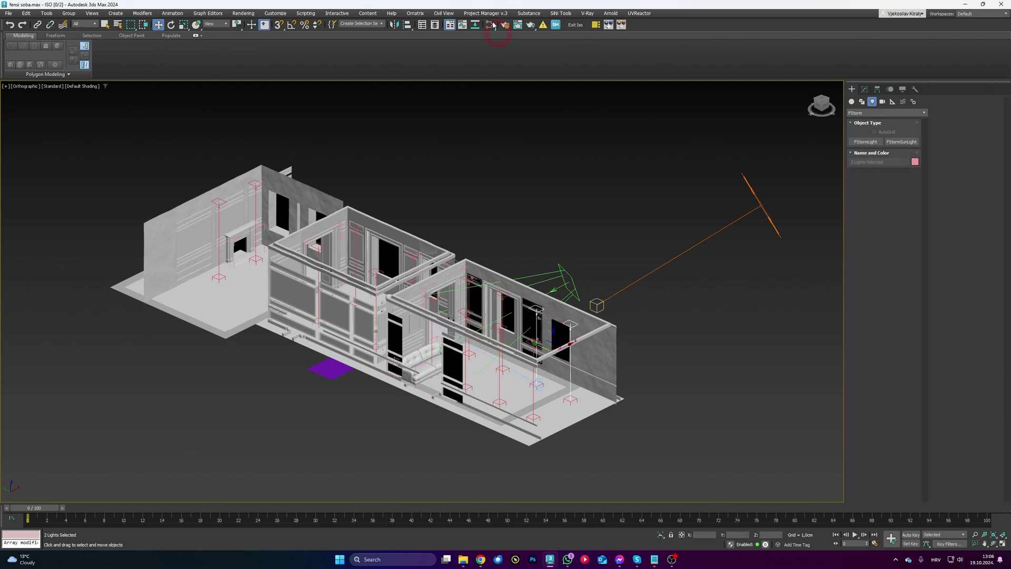
click(88, 25)
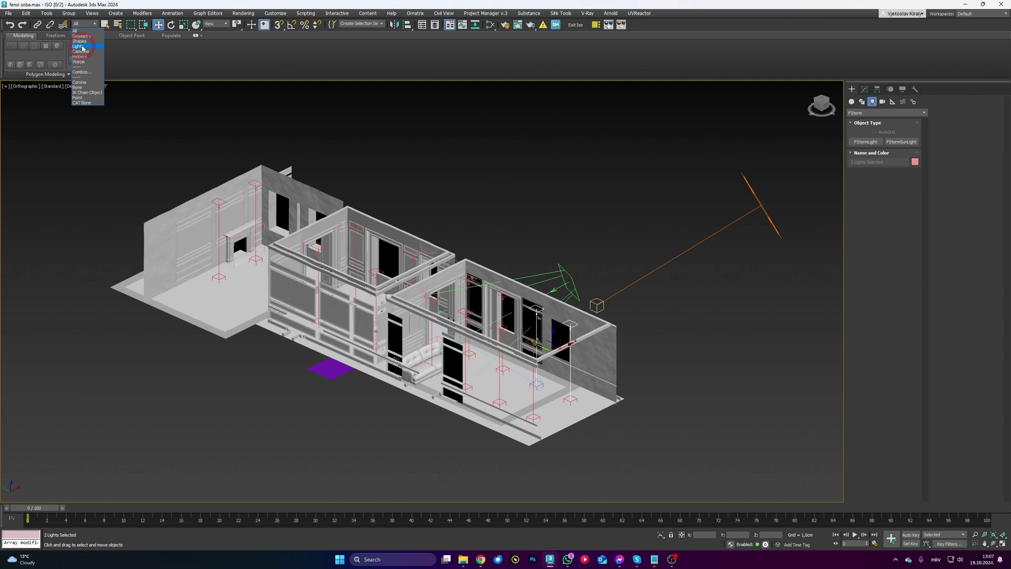
click(82, 47)
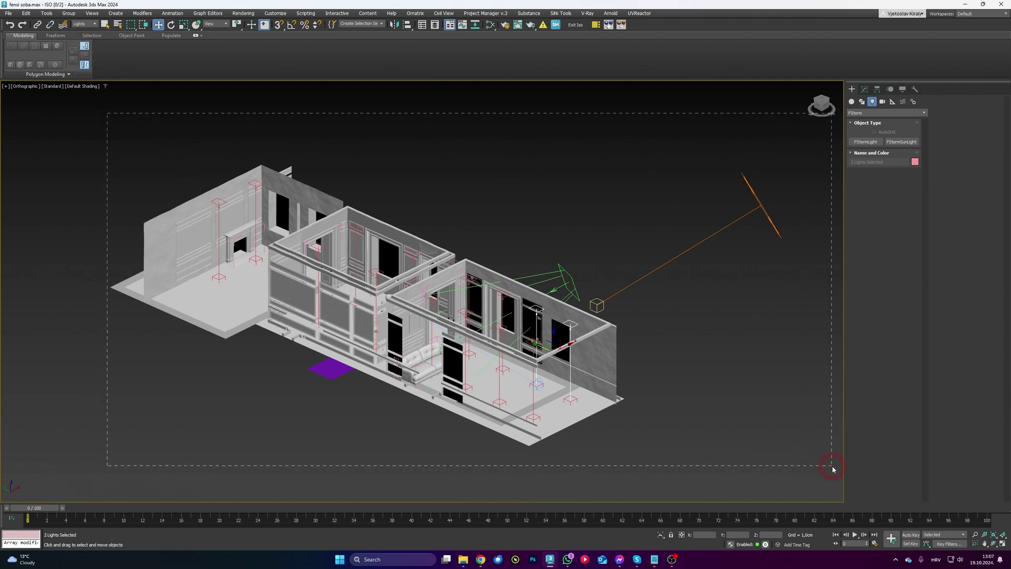
drag(833, 468, 831, 467)
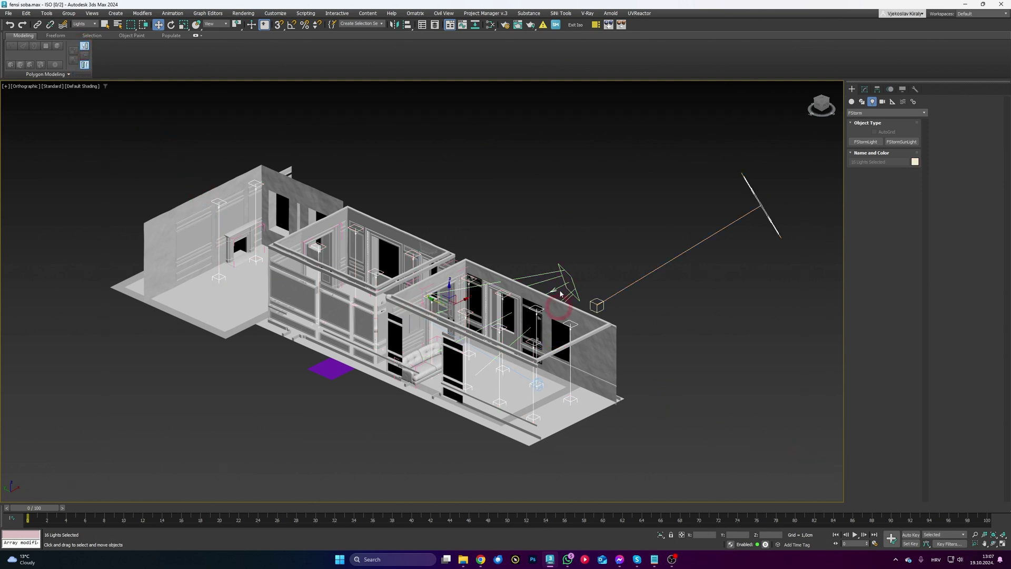
Step: Switch the selection filter to Cameras, region-select the whole scene and inspect the selected camera from another angle
click(85, 25)
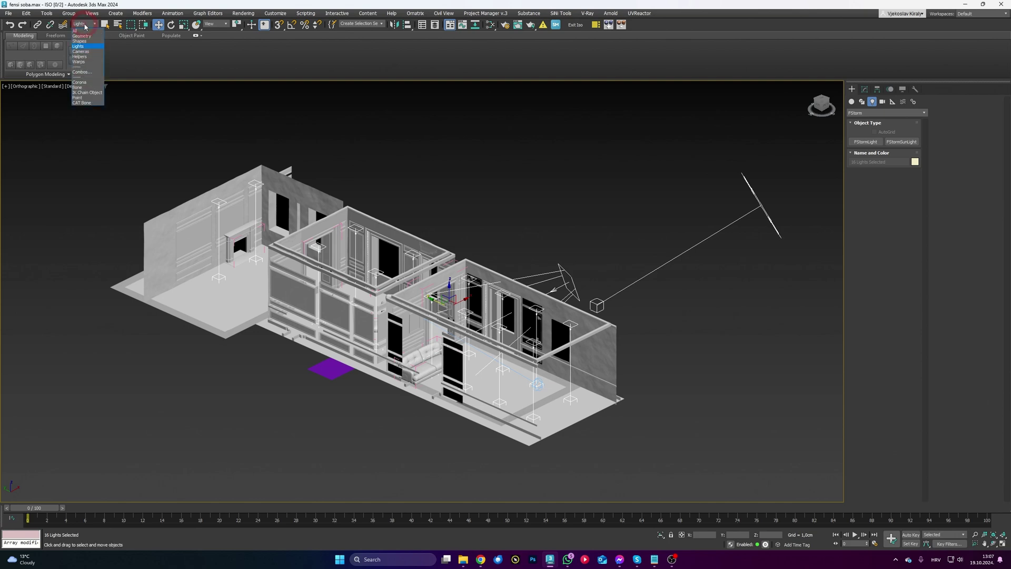
click(82, 52)
click(366, 246)
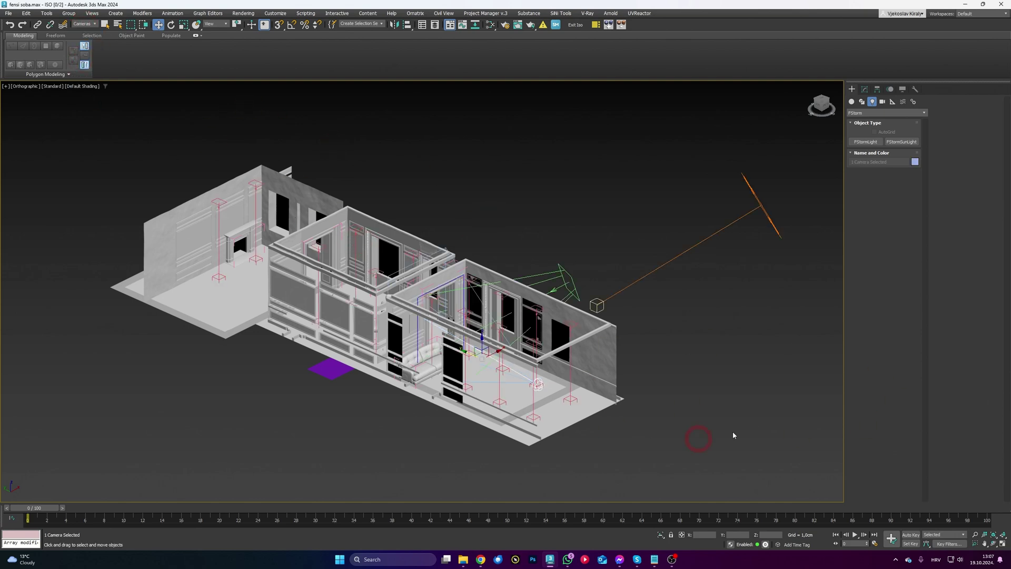
mouse_move(487, 351)
alt+middle_down()
mouse_move(385, 336)
mouse_move(482, 370)
alt+middle_up()
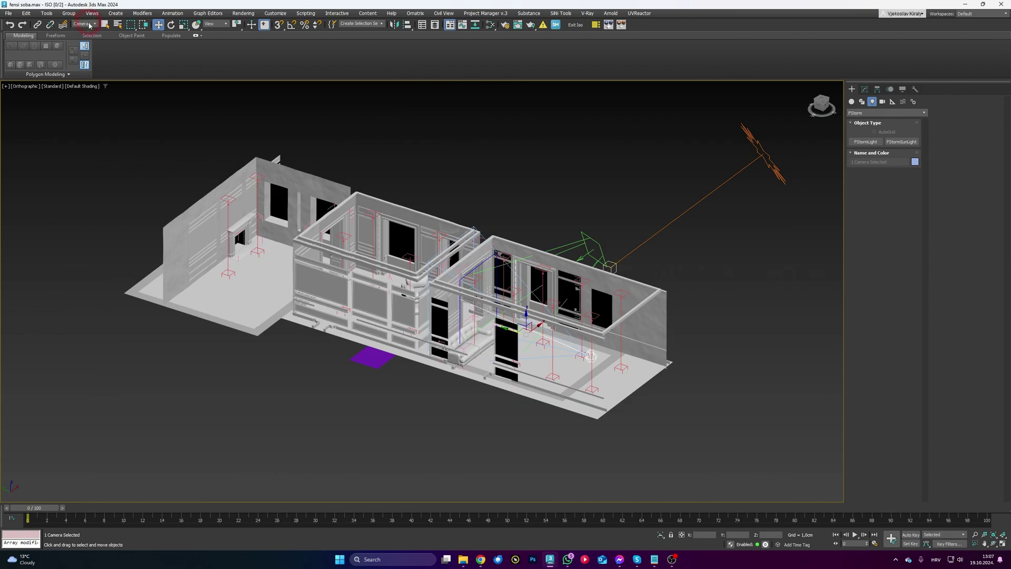
Step: Open the selection filter's object type choices to replace the Cameras filter
click(90, 25)
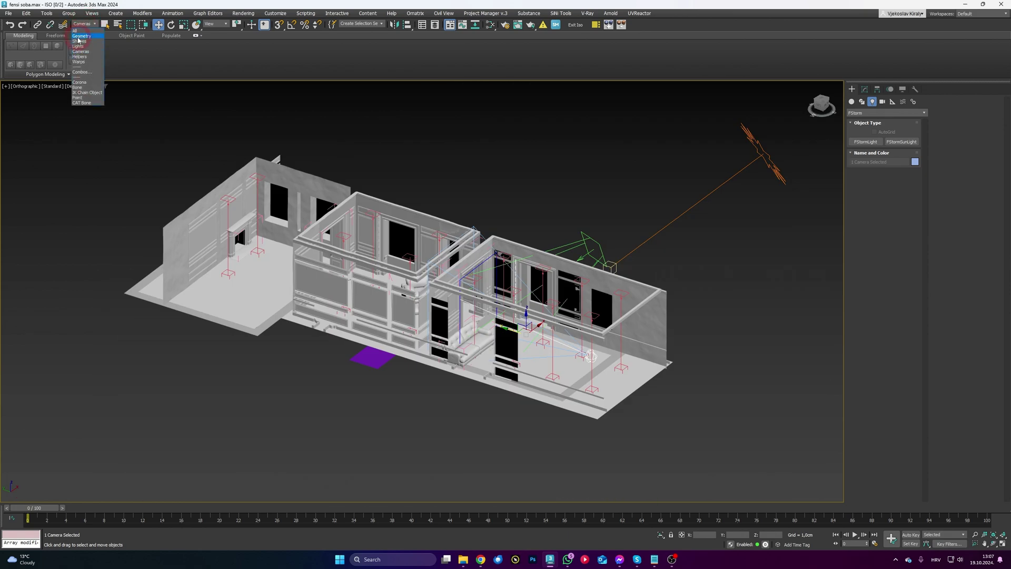